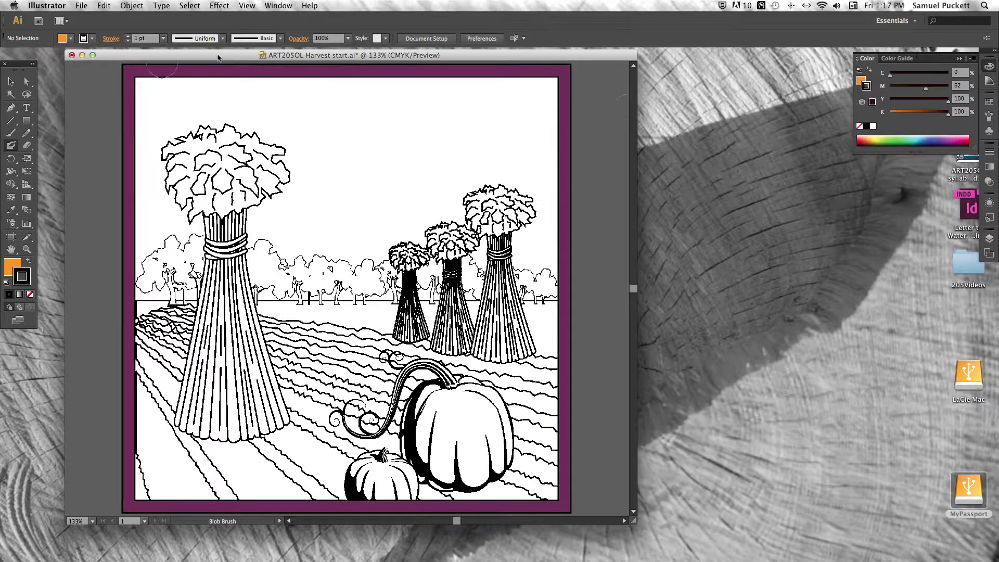
{"action": "left_click", "coordinate": [82, 6]}
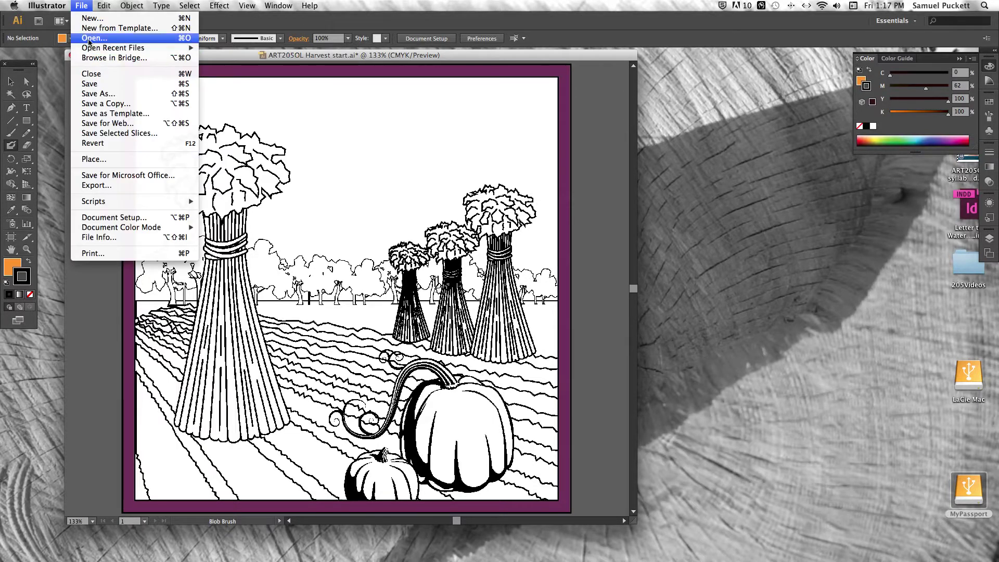
{"action": "left_click", "coordinate": [289, 32]}
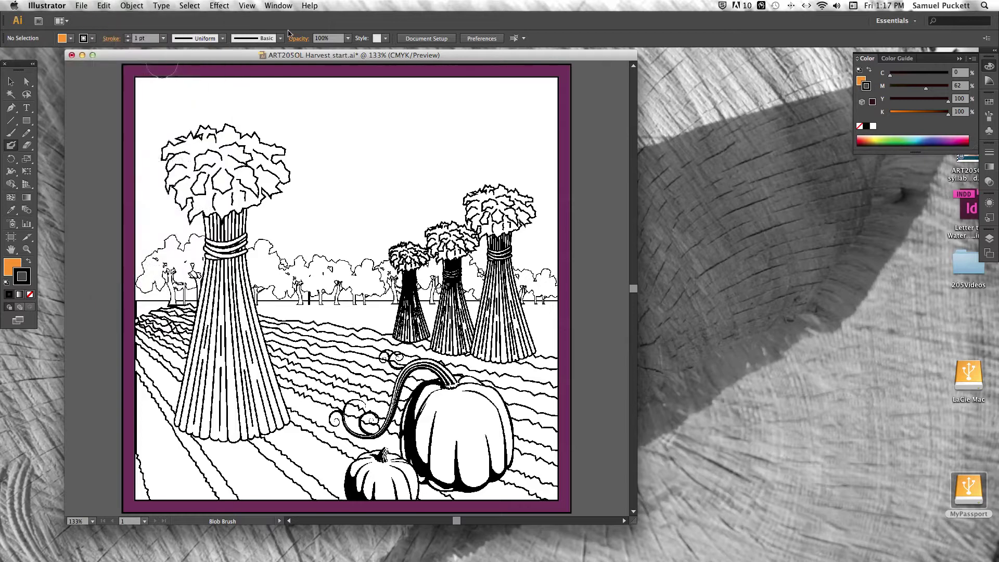
Delete the layers pumpkins, haystacks, foregrounds, treeline and sky, and lock Layer 1
{"action": "left_click", "coordinate": [278, 5]}
{"action": "left_click", "coordinate": [352, 260]}
{"action": "left_click", "coordinate": [928, 255]}
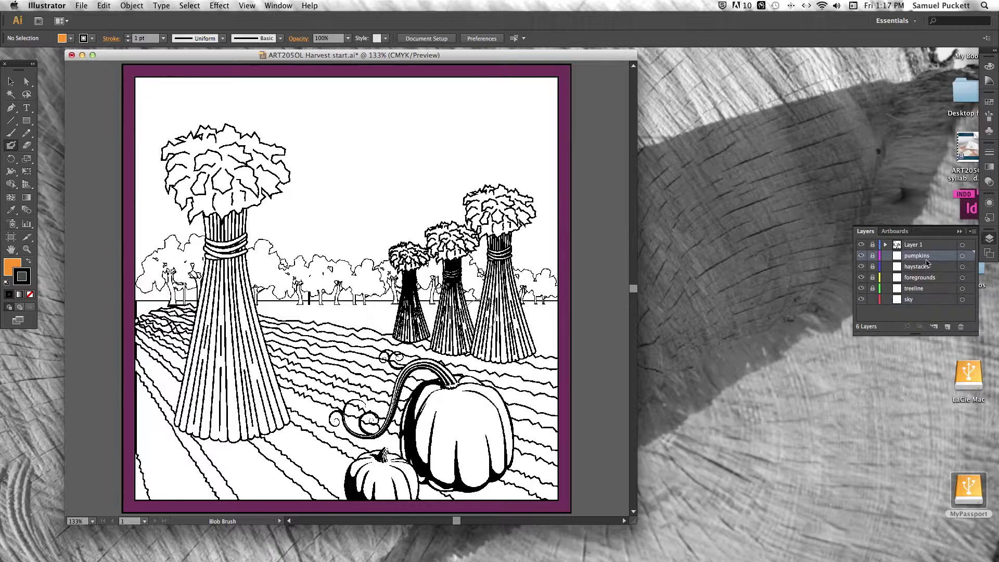
{"action": "left_click", "coordinate": [928, 301], "text": "shift"}
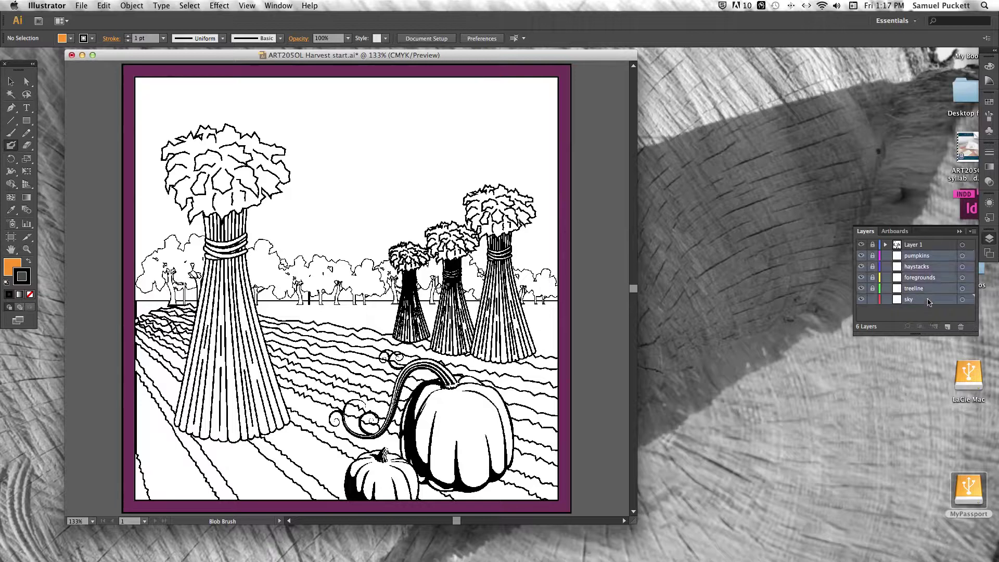
{"action": "left_click", "coordinate": [960, 328]}
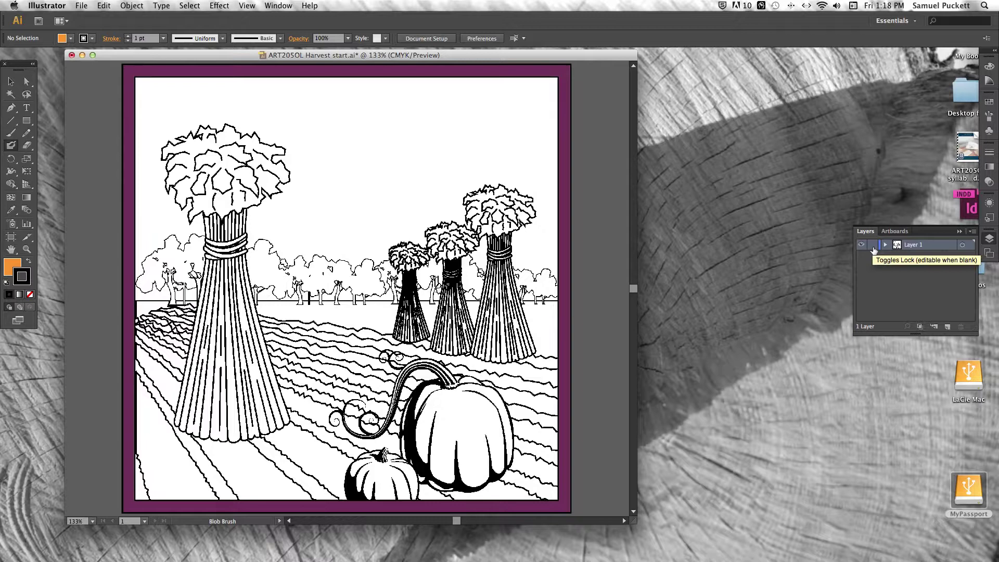
{"action": "left_click", "coordinate": [872, 247]}
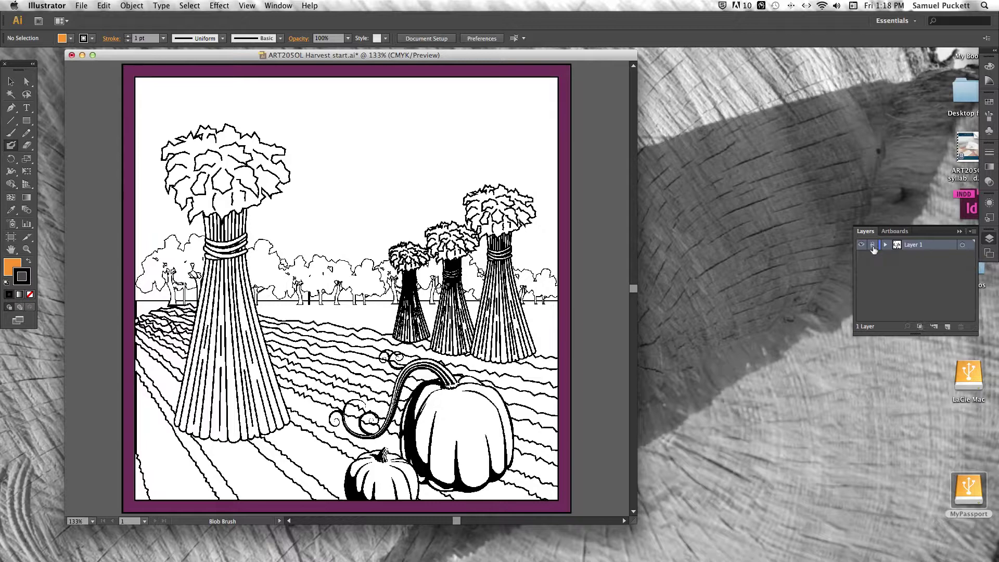
Add five new layers and move Layer 1 above them at the top of the layer stack
{"action": "left_click", "coordinate": [947, 326]}
{"action": "left_click", "coordinate": [947, 327]}
{"action": "left_click", "coordinate": [947, 326]}
{"action": "left_click", "coordinate": [947, 327]}
{"action": "left_click", "coordinate": [947, 327]}
{"action": "left_click", "coordinate": [917, 302]}
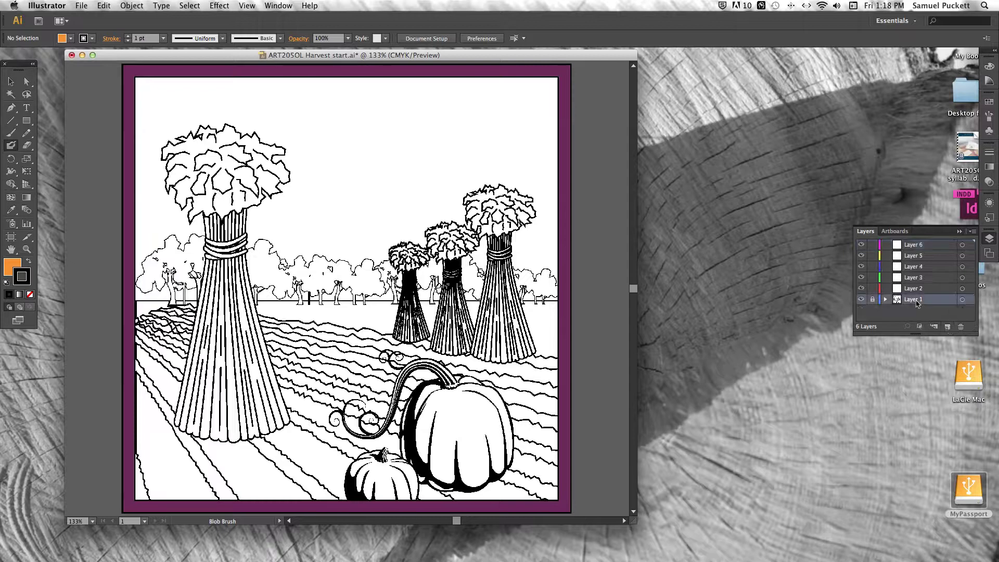
{"action": "left_click_drag", "start_coordinate": [917, 303], "coordinate": [916, 244]}
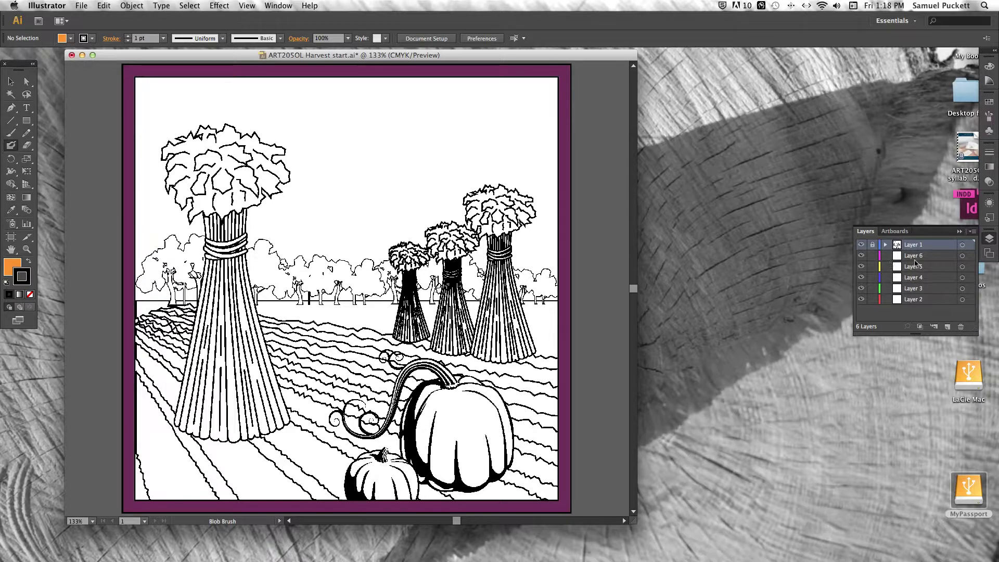
Rename Layer 2 as sky and Layer 3 as field
{"action": "left_click", "coordinate": [917, 300]}
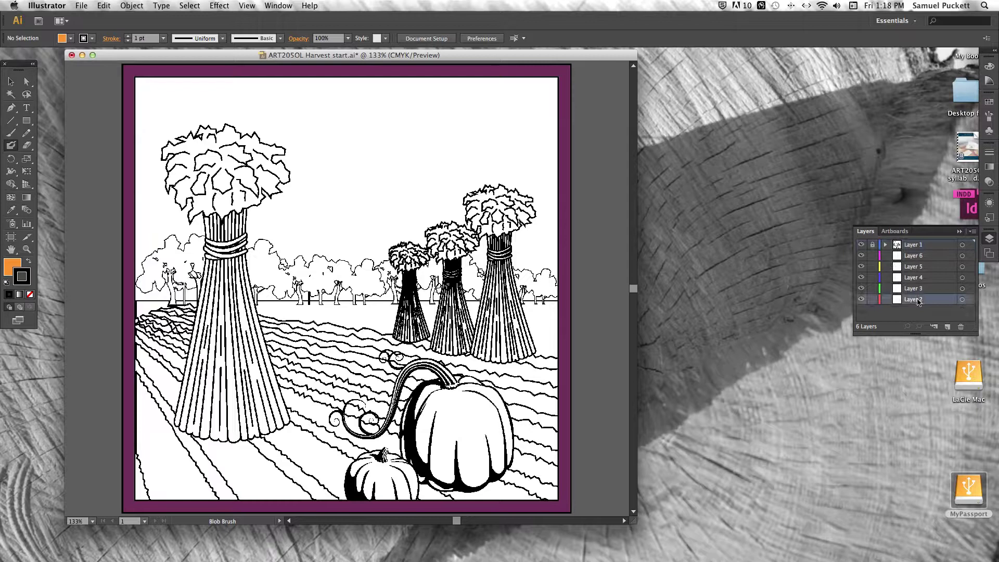
{"action": "double_click", "coordinate": [917, 300]}
{"action": "type", "text": "sky"}
{"action": "left_click", "coordinate": [921, 292]}
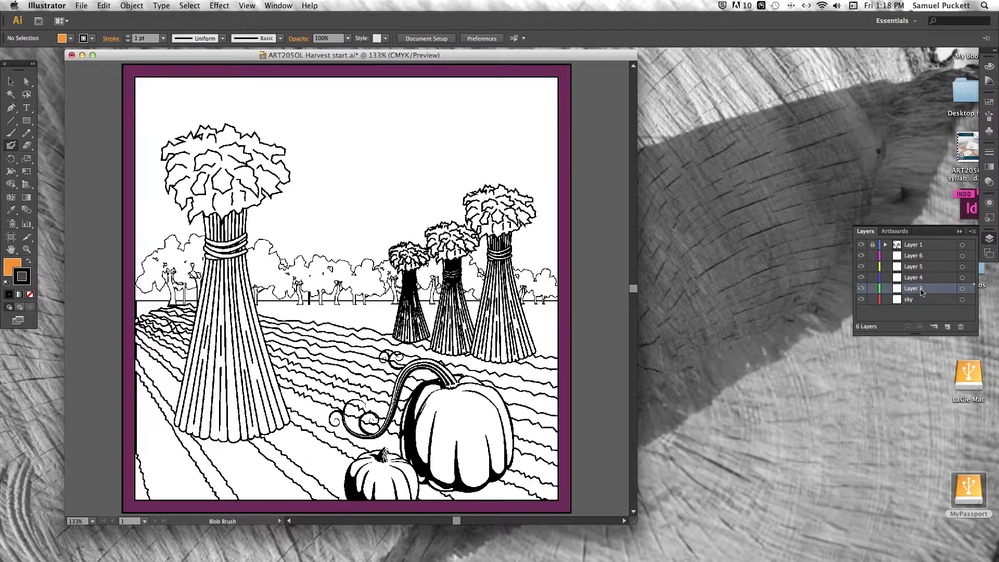
{"action": "double_click", "coordinate": [918, 289]}
{"action": "type", "text": "field"}
Rename Layer 4 as treeline and Layer 5 as sheaves
{"action": "double_click", "coordinate": [919, 280]}
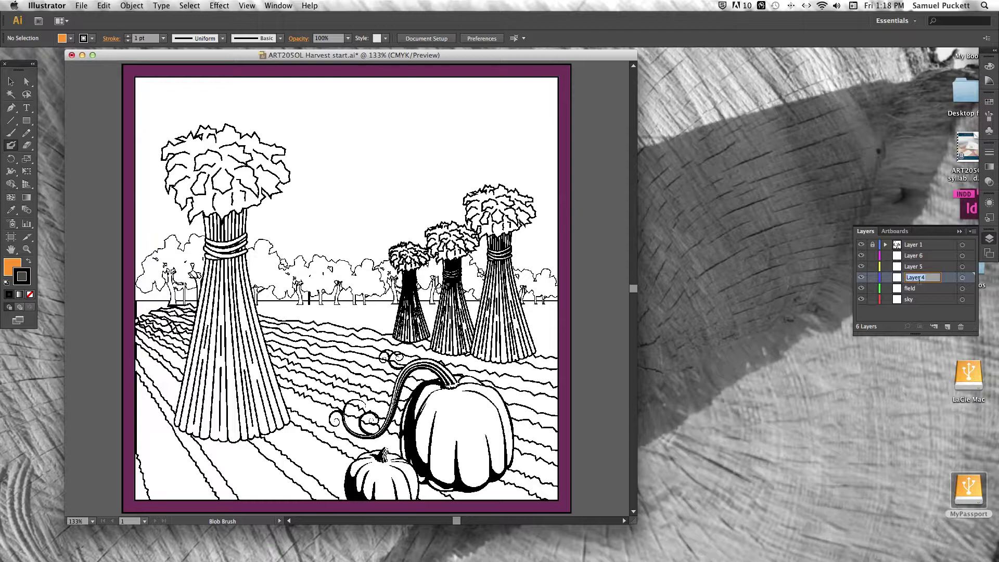
{"action": "type", "text": "treeline"}
{"action": "key", "text": "Return"}
{"action": "double_click", "coordinate": [911, 267]}
{"action": "type", "text": "she"}
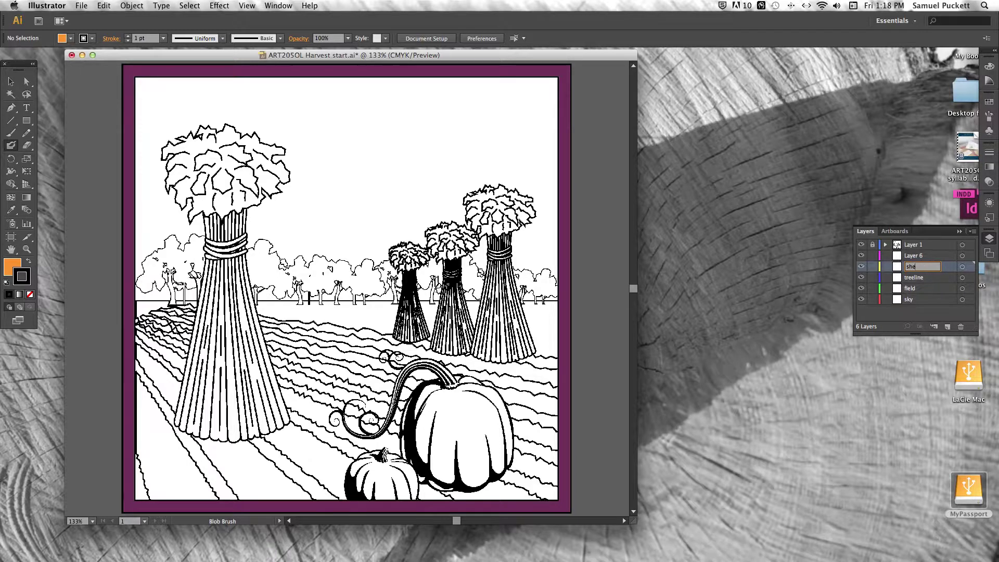
{"action": "type", "text": "aves"}
Rename Layer 6 as pumpkins and lock the pumpkins, sheaves, treeline and field layers
{"action": "double_click", "coordinate": [913, 255]}
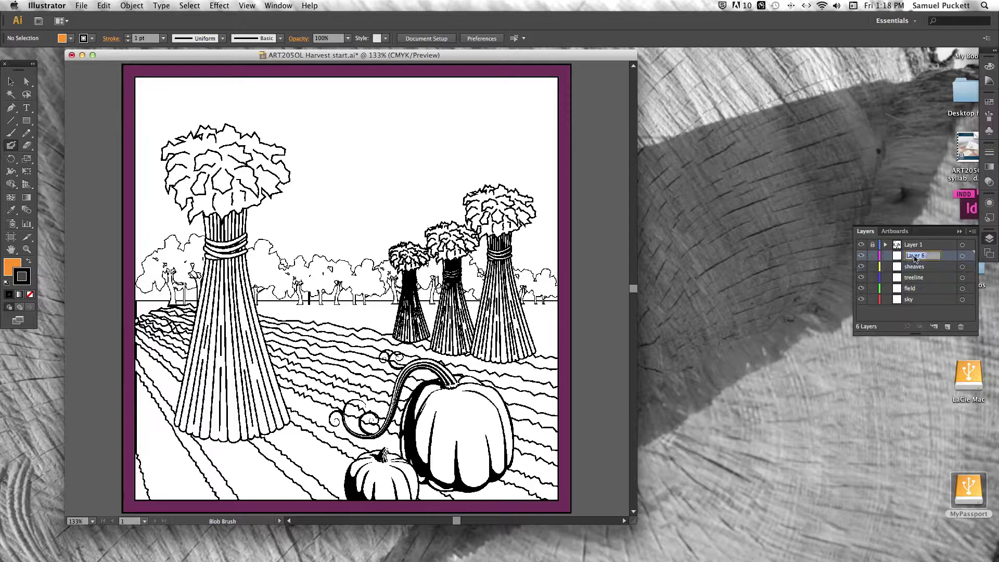
{"action": "type", "text": "pumpkins"}
{"action": "key", "text": "Return"}
{"action": "left_click_drag", "start_coordinate": [872, 255], "coordinate": [872, 292]}
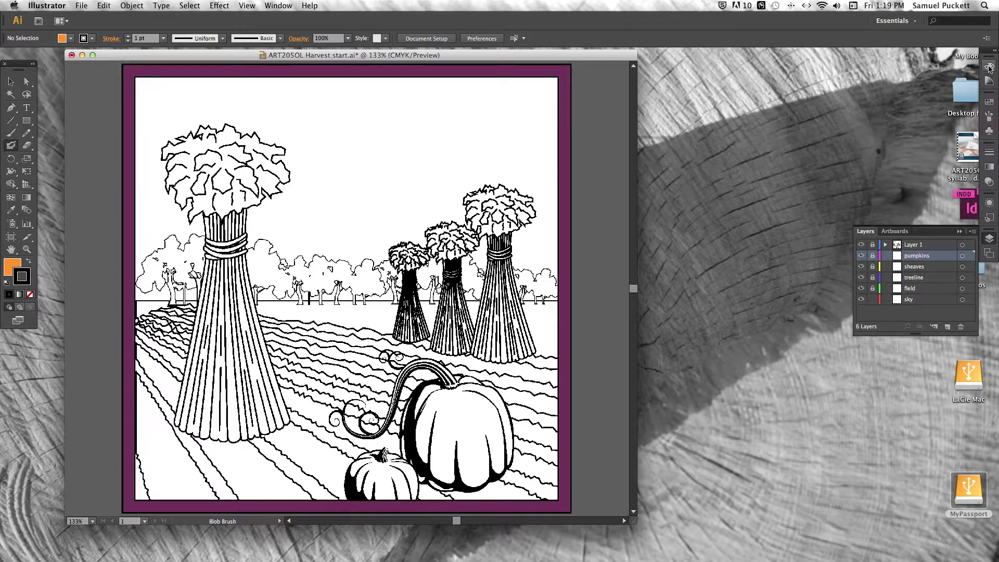
Make the sky layer active and set the stroke colour's black value to 0% to get orange
{"action": "left_click", "coordinate": [922, 302]}
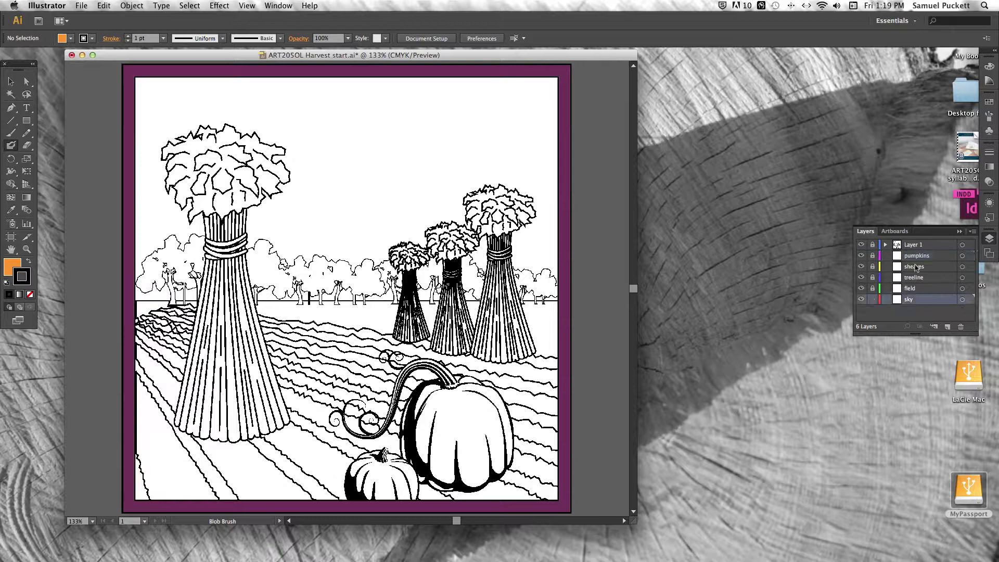
{"action": "left_click", "coordinate": [916, 259]}
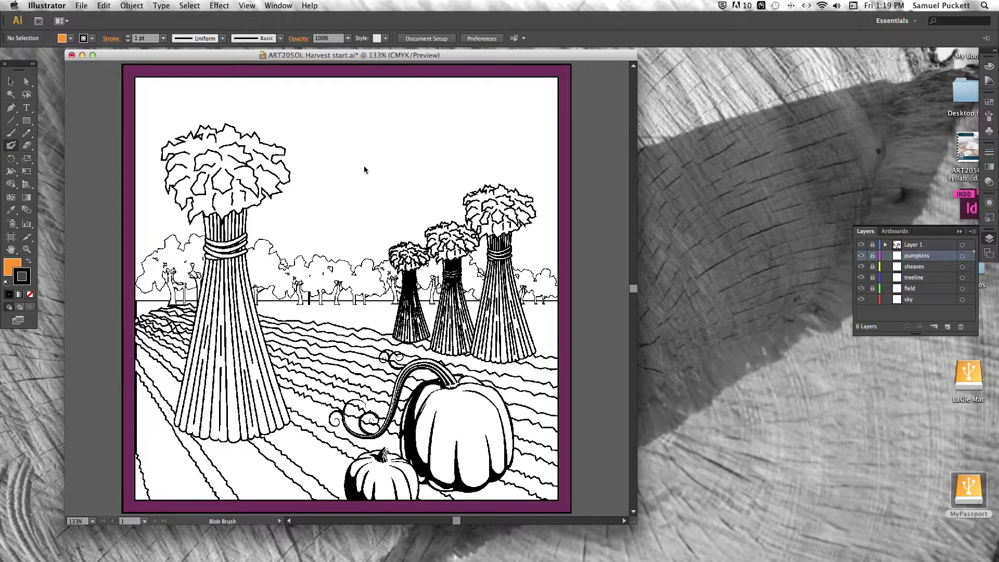
{"action": "left_click", "coordinate": [921, 302]}
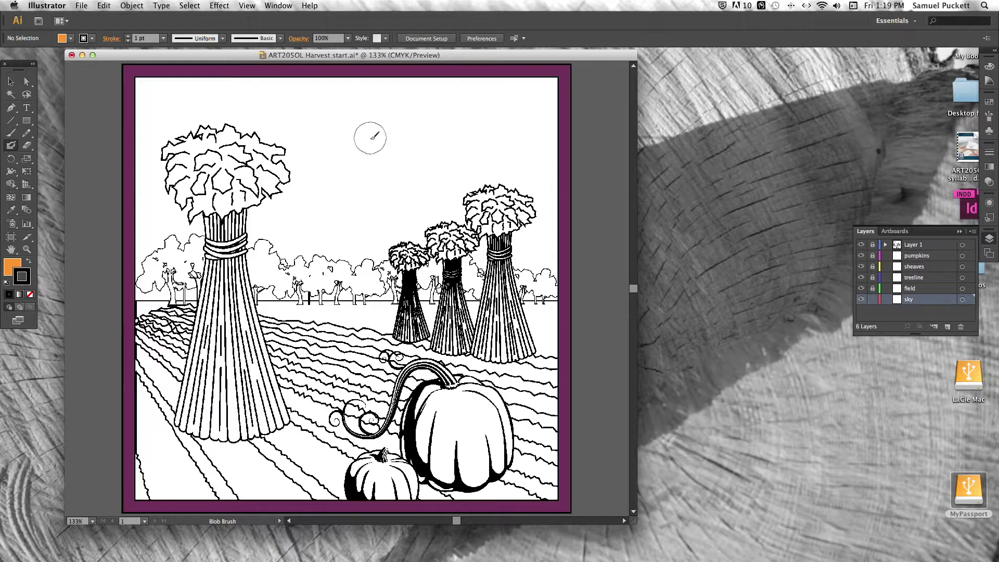
{"action": "left_click", "coordinate": [991, 67]}
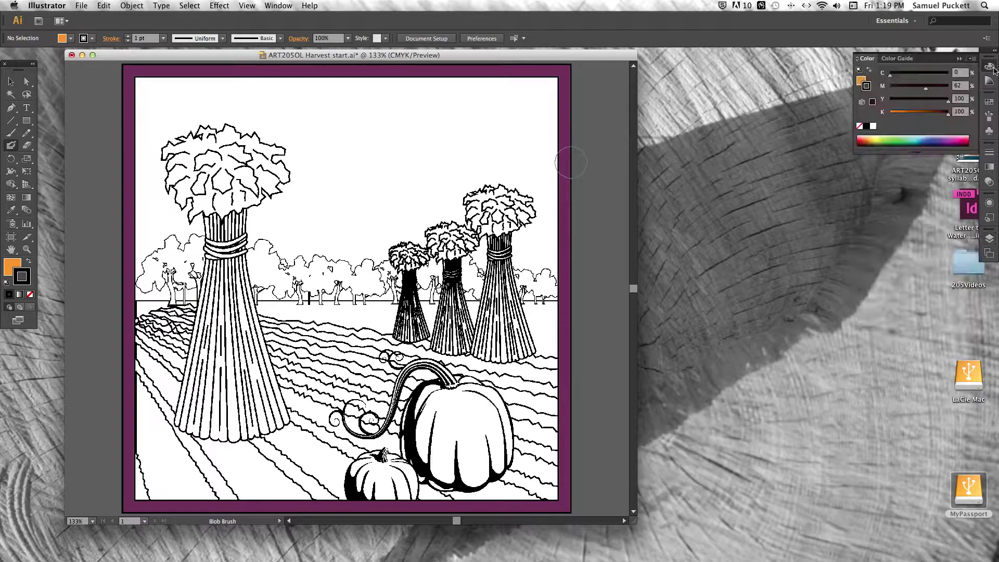
{"action": "left_click", "coordinate": [866, 86]}
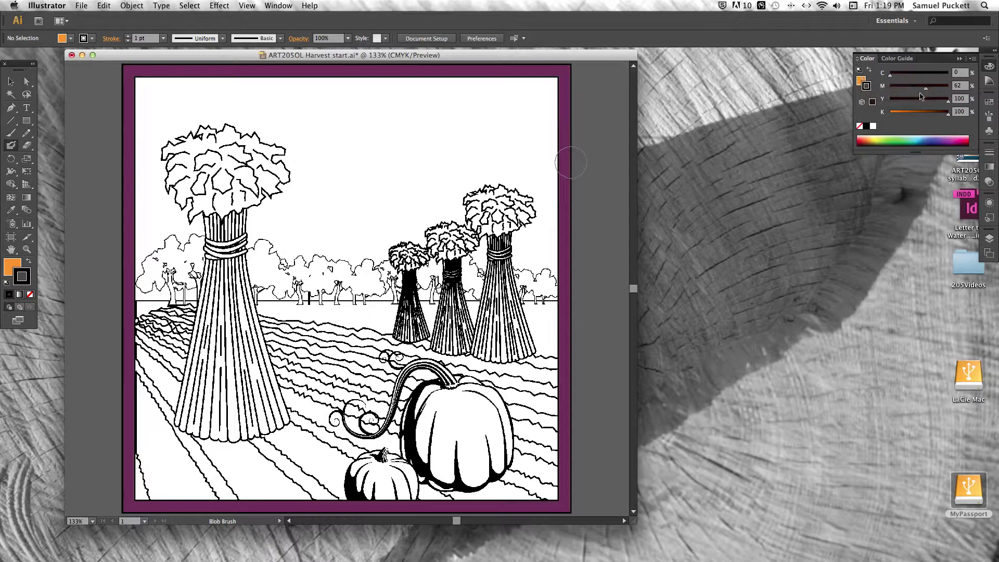
{"action": "left_click_drag", "start_coordinate": [922, 116], "coordinate": [889, 113]}
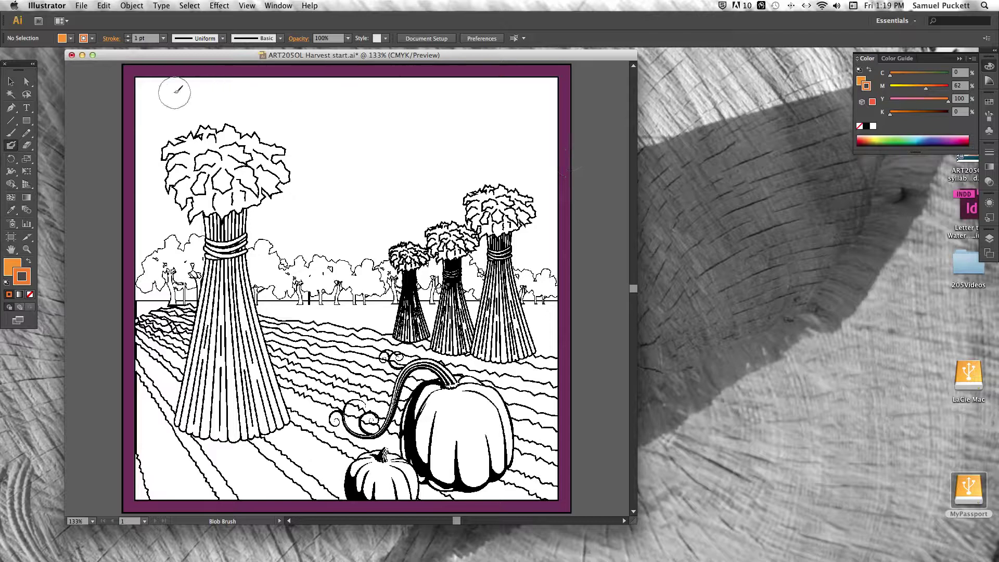
Paint the sky area orange with the Blob Brush, working around the sheaves and down towards the treeline
{"action": "mouse_move", "coordinate": [151, 90]}
{"action": "left_mouse_down"}
{"action": "mouse_move", "coordinate": [559, 87]}
{"action": "mouse_move", "coordinate": [546, 111]}
{"action": "mouse_move", "coordinate": [213, 110]}
{"action": "mouse_move", "coordinate": [137, 99]}
{"action": "left_mouse_up"}
{"action": "mouse_move", "coordinate": [201, 109]}
{"action": "left_mouse_down"}
{"action": "mouse_move", "coordinate": [242, 108]}
{"action": "mouse_move", "coordinate": [296, 128]}
{"action": "mouse_move", "coordinate": [309, 167]}
{"action": "mouse_move", "coordinate": [327, 144]}
{"action": "mouse_move", "coordinate": [316, 128]}
{"action": "mouse_move", "coordinate": [557, 130]}
{"action": "mouse_move", "coordinate": [546, 152]}
{"action": "mouse_move", "coordinate": [557, 232]}
{"action": "mouse_move", "coordinate": [532, 247]}
{"action": "mouse_move", "coordinate": [557, 246]}
{"action": "mouse_move", "coordinate": [548, 187]}
{"action": "mouse_move", "coordinate": [534, 181]}
{"action": "mouse_move", "coordinate": [527, 152]}
{"action": "mouse_move", "coordinate": [507, 159]}
{"action": "mouse_move", "coordinate": [510, 169]}
{"action": "mouse_move", "coordinate": [483, 161]}
{"action": "mouse_move", "coordinate": [497, 149]}
{"action": "mouse_move", "coordinate": [434, 142]}
{"action": "mouse_move", "coordinate": [326, 147]}
{"action": "mouse_move", "coordinate": [481, 160]}
{"action": "mouse_move", "coordinate": [454, 179]}
{"action": "mouse_move", "coordinate": [445, 204]}
{"action": "mouse_move", "coordinate": [410, 222]}
{"action": "mouse_move", "coordinate": [346, 242]}
{"action": "mouse_move", "coordinate": [274, 232]}
{"action": "mouse_move", "coordinate": [266, 221]}
{"action": "mouse_move", "coordinate": [318, 183]}
{"action": "mouse_move", "coordinate": [317, 217]}
{"action": "mouse_move", "coordinate": [420, 196]}
{"action": "mouse_move", "coordinate": [432, 178]}
{"action": "mouse_move", "coordinate": [377, 171]}
{"action": "mouse_move", "coordinate": [330, 197]}
{"action": "mouse_move", "coordinate": [385, 185]}
{"action": "left_mouse_up"}
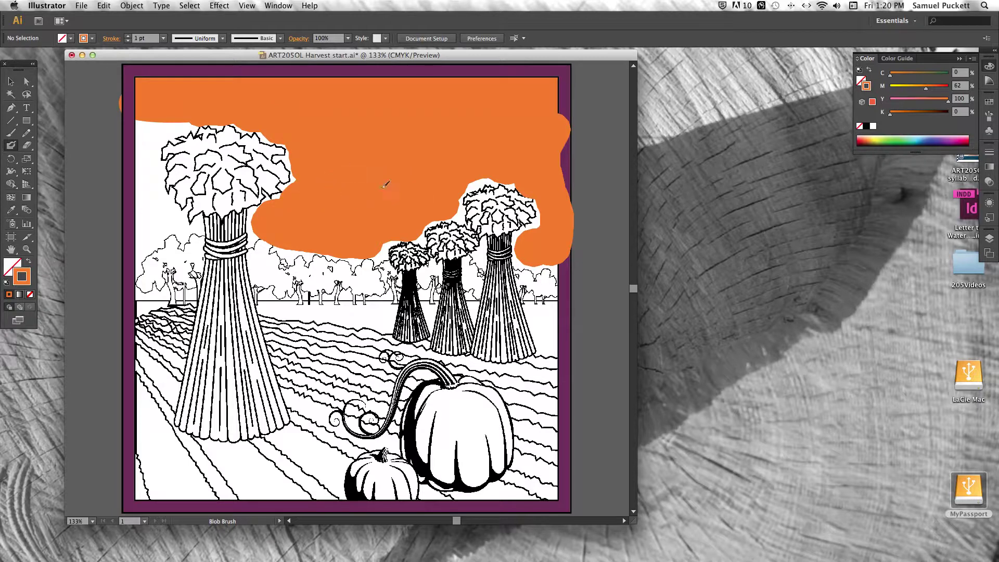
{"action": "mouse_move", "coordinate": [183, 110]}
{"action": "left_mouse_down"}
{"action": "mouse_move", "coordinate": [138, 122]}
{"action": "mouse_move", "coordinate": [151, 230]}
{"action": "left_mouse_up"}
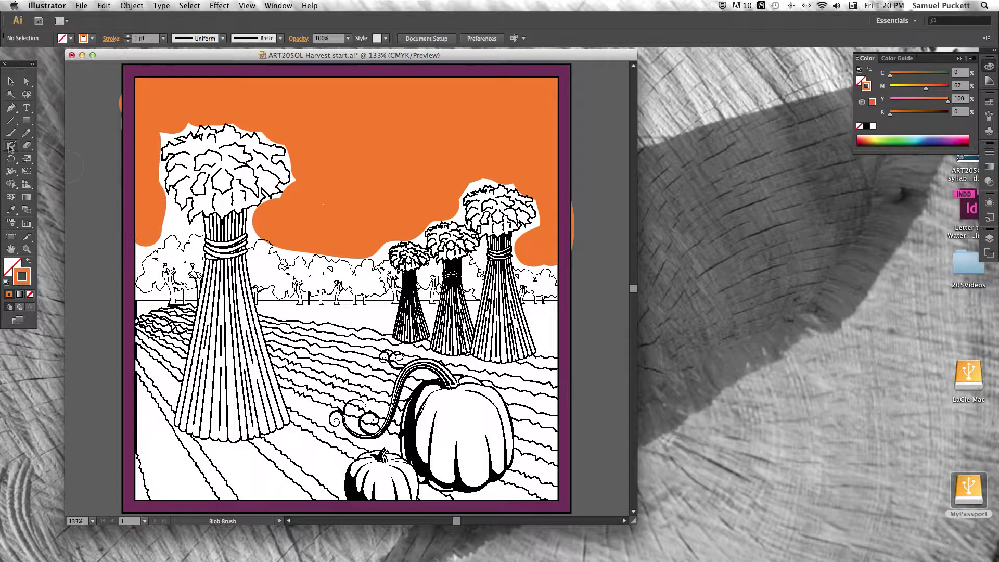
Set the Blob Brush size to 6 pt and paint orange up to the leaf edges of the large sheaf
{"action": "double_click", "coordinate": [11, 145]}
{"action": "left_click_drag", "start_coordinate": [417, 329], "coordinate": [404, 330]}
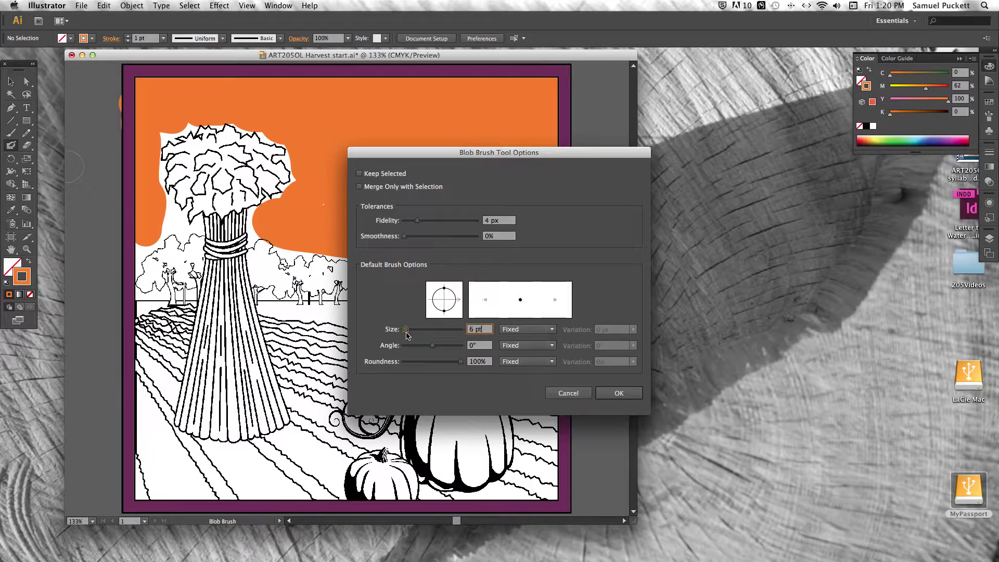
{"action": "left_click", "coordinate": [620, 396]}
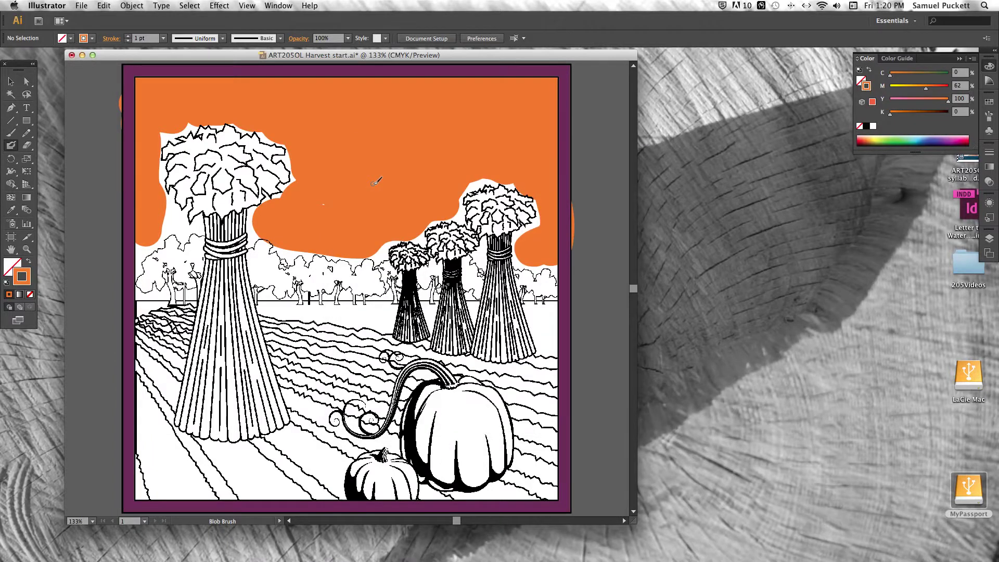
{"action": "key", "text": "super+equal"}
{"action": "key", "text": "super+equal"}
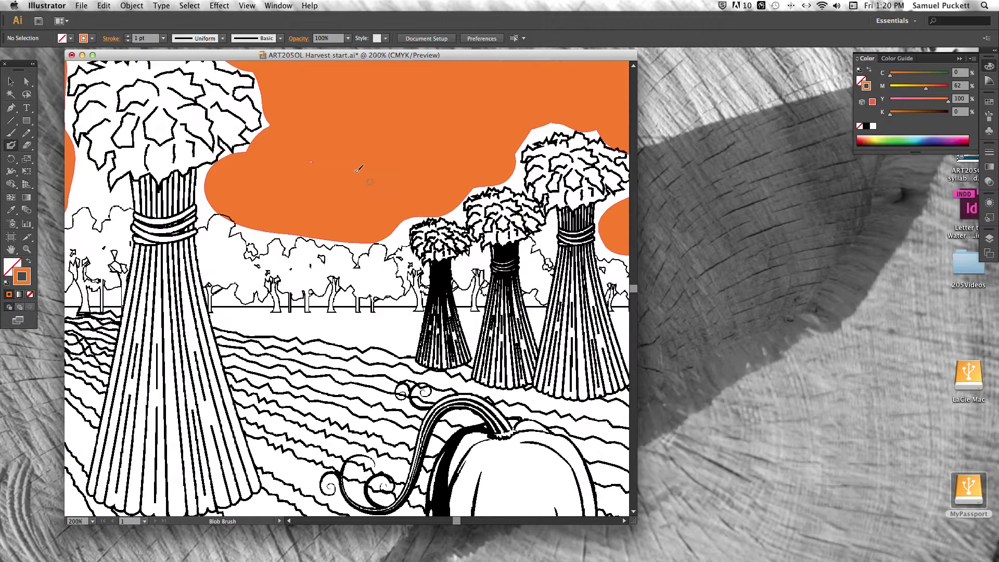
{"action": "mouse_move", "coordinate": [245, 156]}
{"action": "left_mouse_down"}
{"action": "mouse_move", "coordinate": [270, 128]}
{"action": "mouse_move", "coordinate": [265, 116]}
{"action": "mouse_move", "coordinate": [272, 125]}
{"action": "mouse_move", "coordinate": [238, 88]}
{"action": "left_mouse_up"}
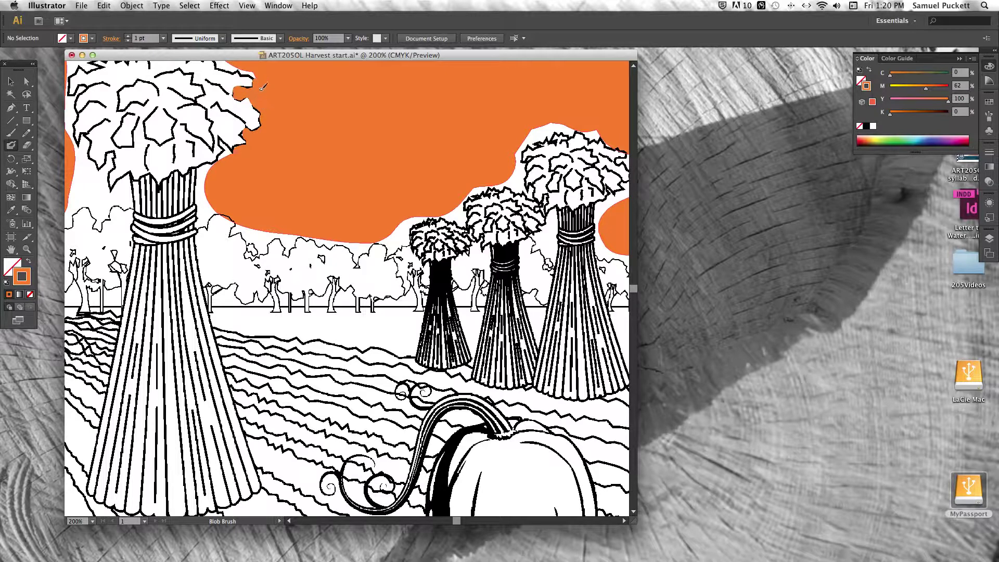
Erase the orange paint that spills past the outer edges of the purple border
{"action": "key", "text": "super+0"}
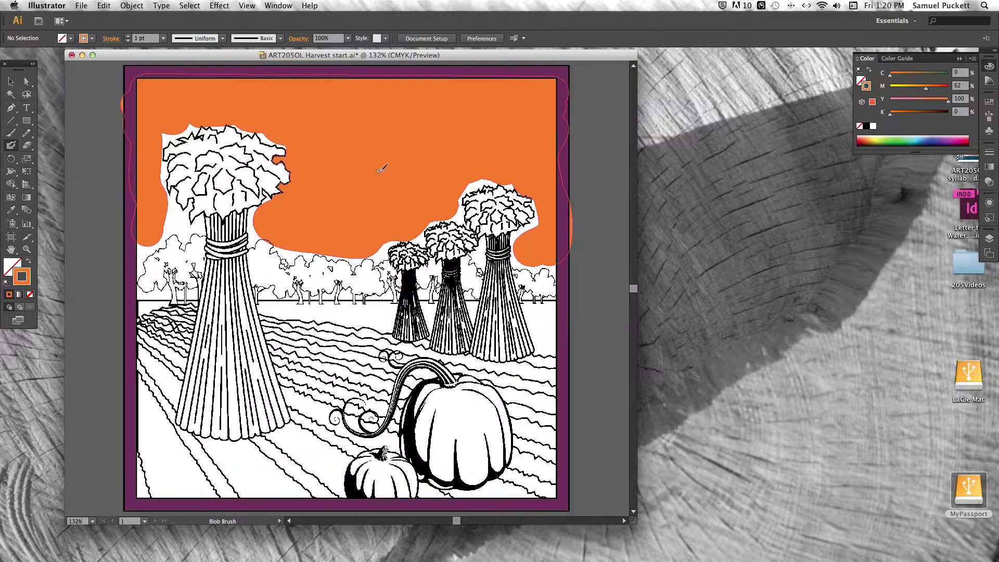
{"action": "left_click", "coordinate": [28, 146]}
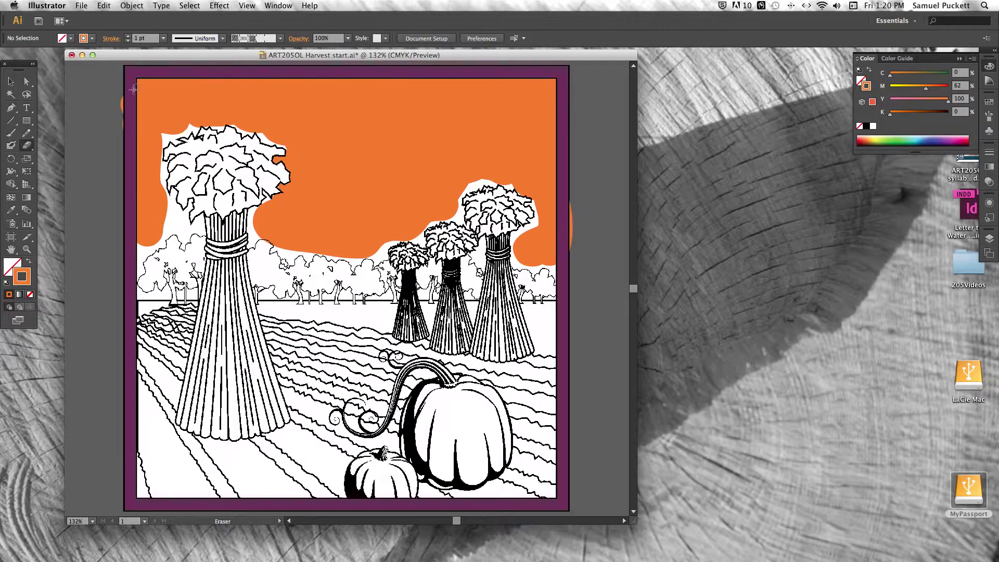
{"action": "left_click_drag", "start_coordinate": [119, 93], "coordinate": [122, 153]}
{"action": "left_click_drag", "start_coordinate": [572, 202], "coordinate": [573, 270]}
Float the Layers panel beside the artwork and bring the colour controls into view
{"action": "left_click", "coordinate": [990, 240]}
{"action": "left_click_drag", "start_coordinate": [866, 232], "coordinate": [675, 257]}
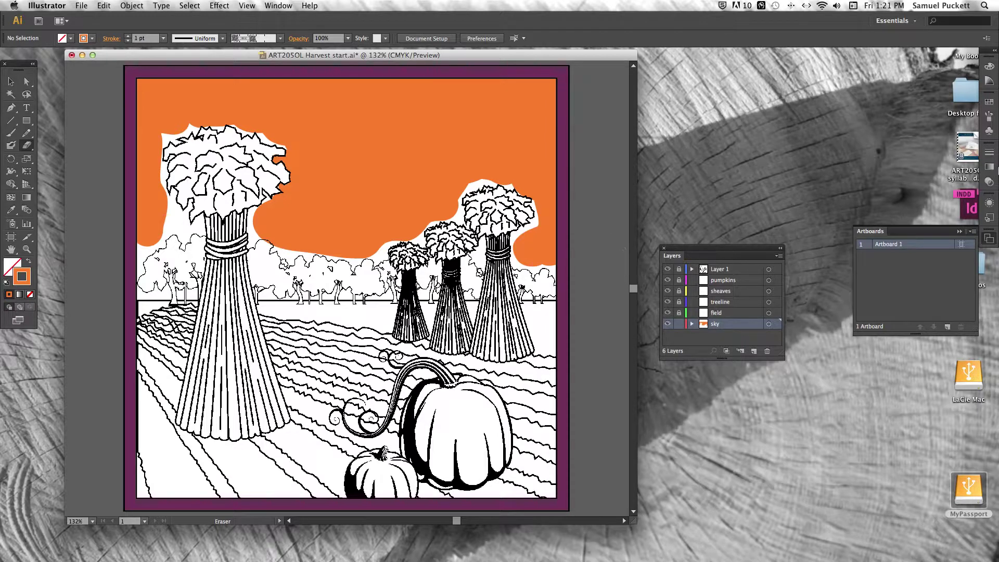
{"action": "left_click", "coordinate": [986, 65]}
{"action": "left_click", "coordinate": [986, 65]}
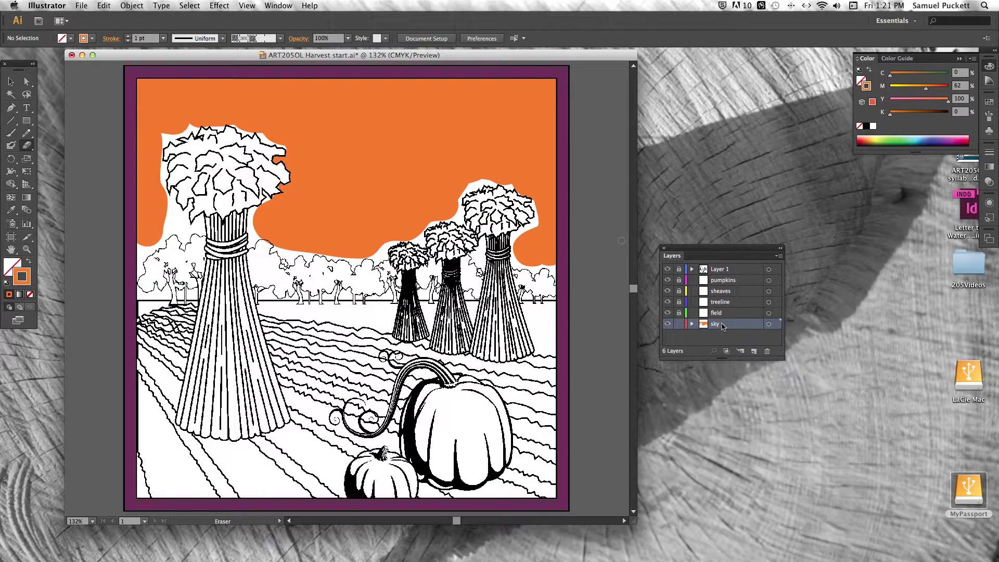
Replace the sky layer's painted artwork with an orange rectangle about 8.63 by 4.61 in, covering the sky down to the horizon
{"action": "left_click", "coordinate": [768, 324]}
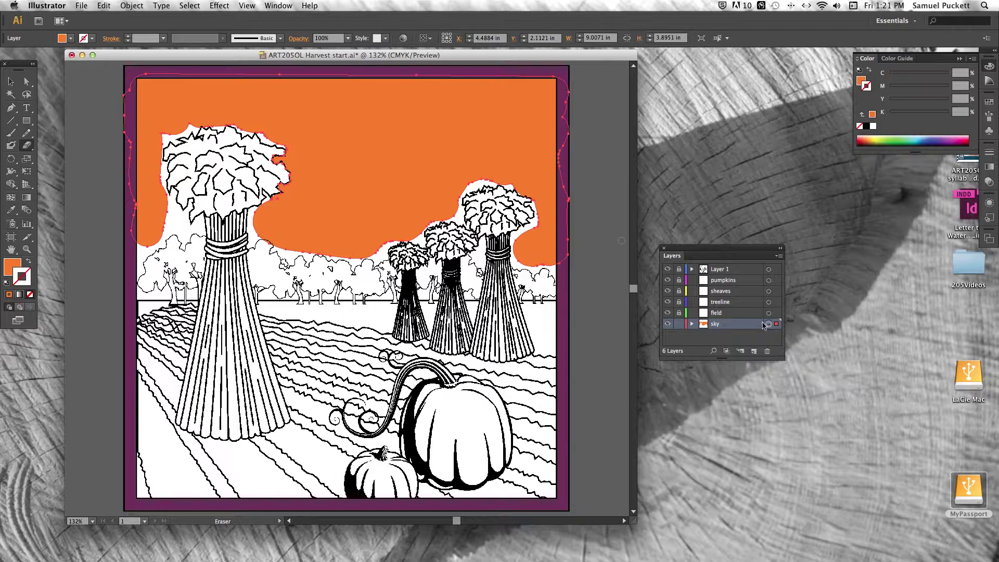
{"action": "key", "text": "Delete"}
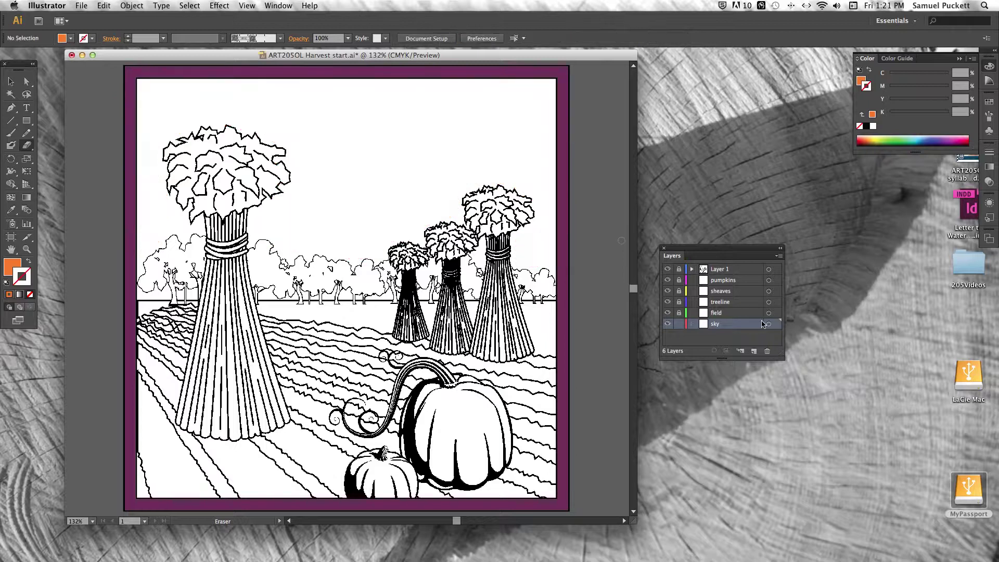
{"action": "left_click", "coordinate": [27, 120]}
{"action": "left_click_drag", "start_coordinate": [134, 301], "coordinate": [560, 72]}
{"action": "scroll", "coordinate": [346, 286], "scroll_direction": "left", "scroll_amount": 1}
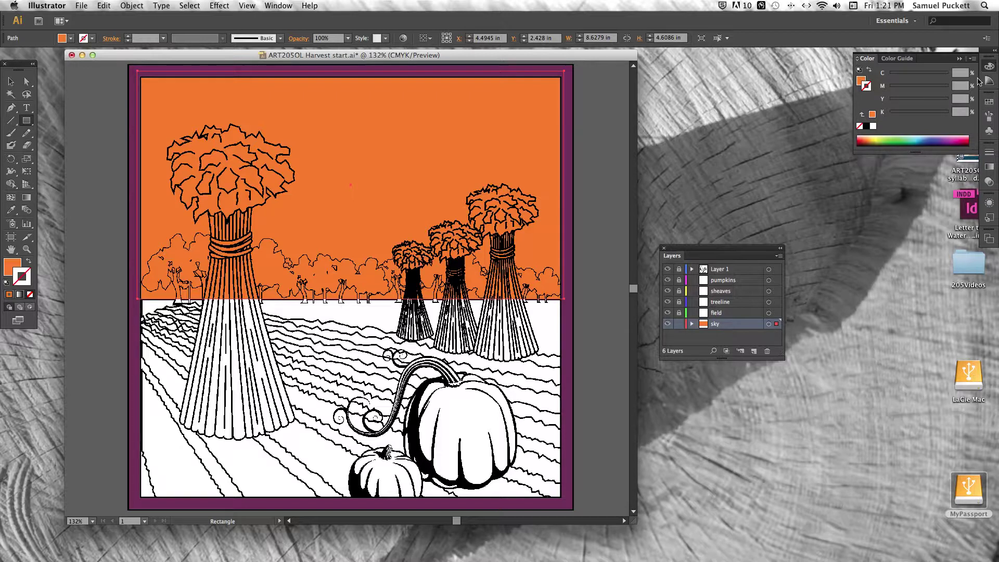
Apply a linear white-to-black gradient to the fill of the sky rectangle
{"action": "left_click", "coordinate": [989, 167]}
{"action": "left_click", "coordinate": [861, 161]}
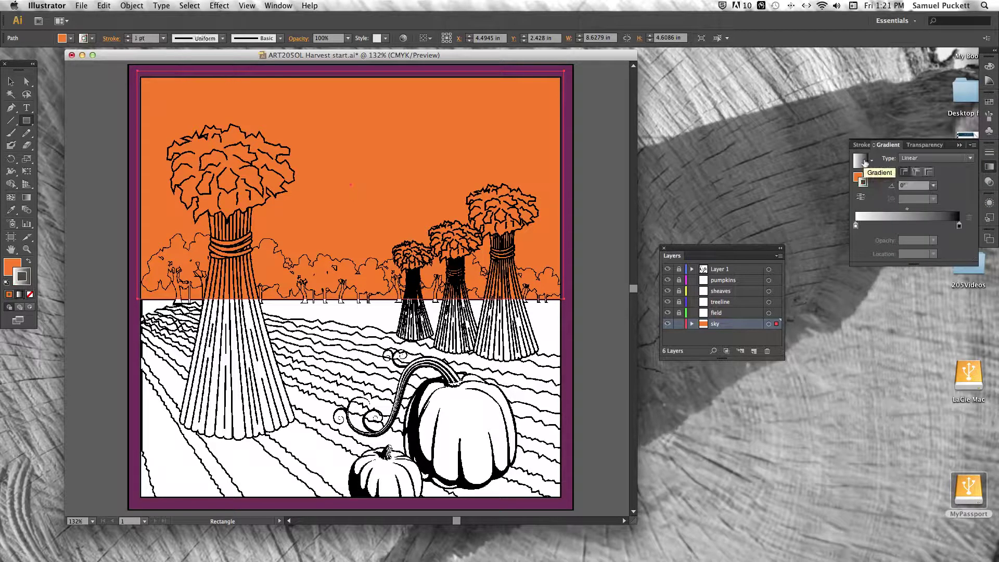
{"action": "key", "text": "x"}
{"action": "left_click", "coordinate": [861, 161]}
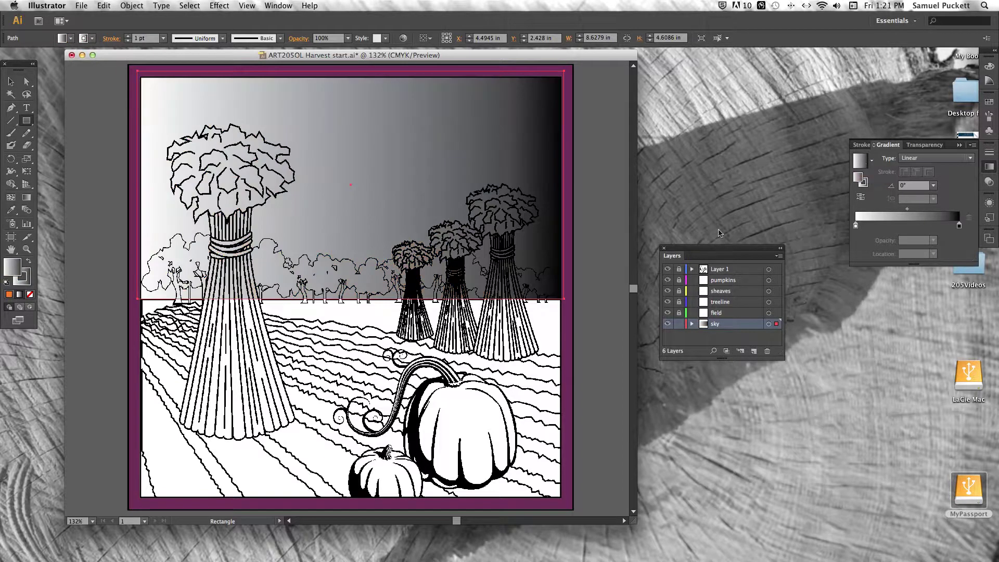
Float the Gradient panel above the layers and recolour the sky gradient's black end stop to CMYK orange (15.29, 61.96, 100, 2.75)
{"action": "mouse_move", "coordinate": [887, 146]}
{"action": "left_mouse_down"}
{"action": "mouse_move", "coordinate": [699, 79]}
{"action": "mouse_move", "coordinate": [684, 111]}
{"action": "left_mouse_up"}
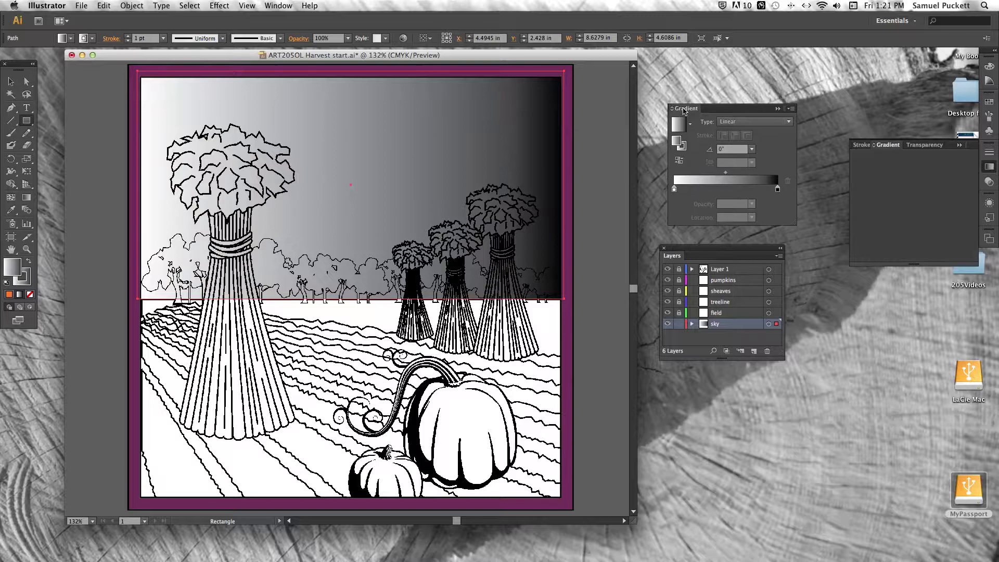
{"action": "left_click", "coordinate": [989, 66]}
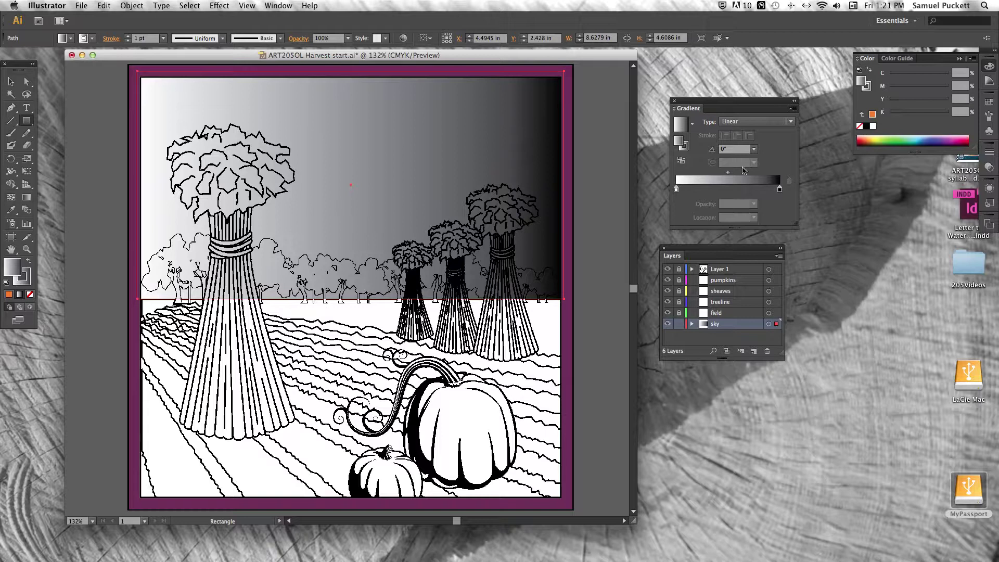
{"action": "left_click", "coordinate": [779, 189]}
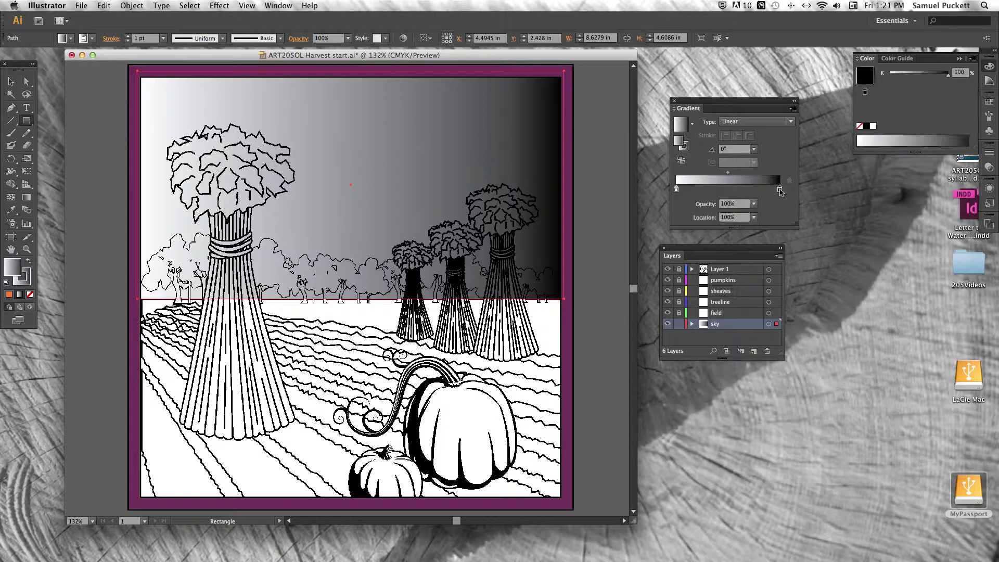
{"action": "left_click", "coordinate": [972, 58]}
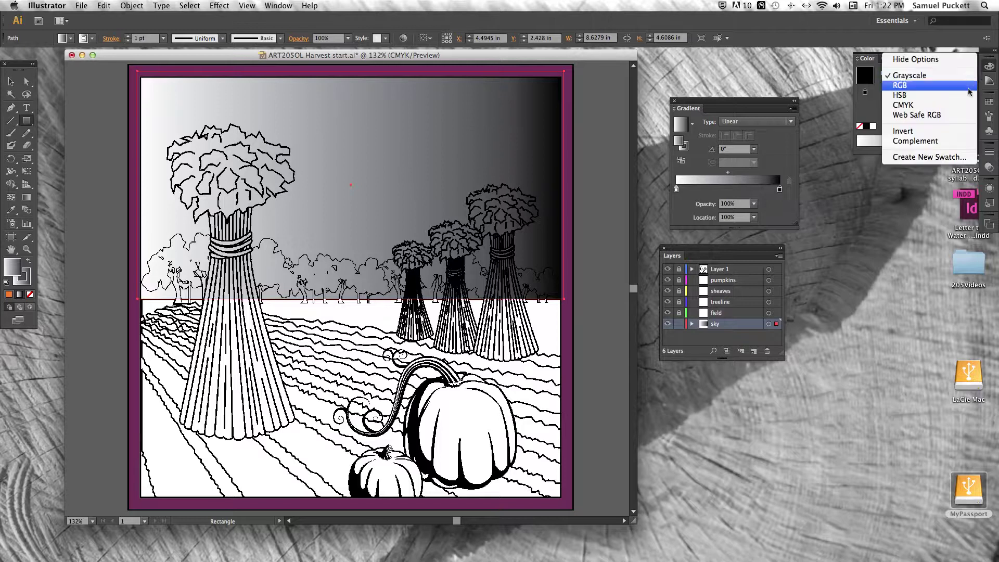
{"action": "left_click", "coordinate": [971, 106]}
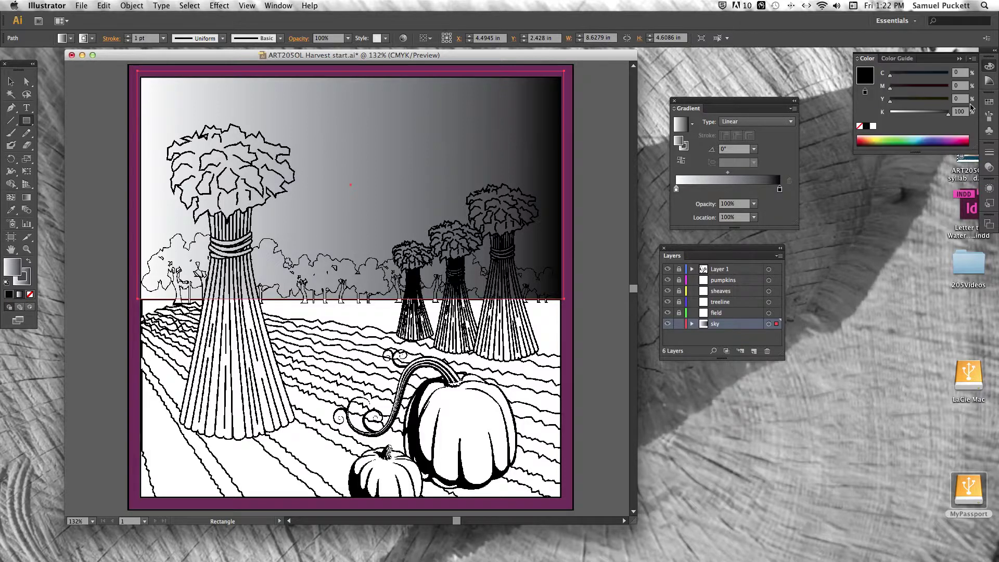
{"action": "left_click", "coordinate": [871, 137]}
{"action": "left_click_drag", "start_coordinate": [871, 133], "coordinate": [867, 140]}
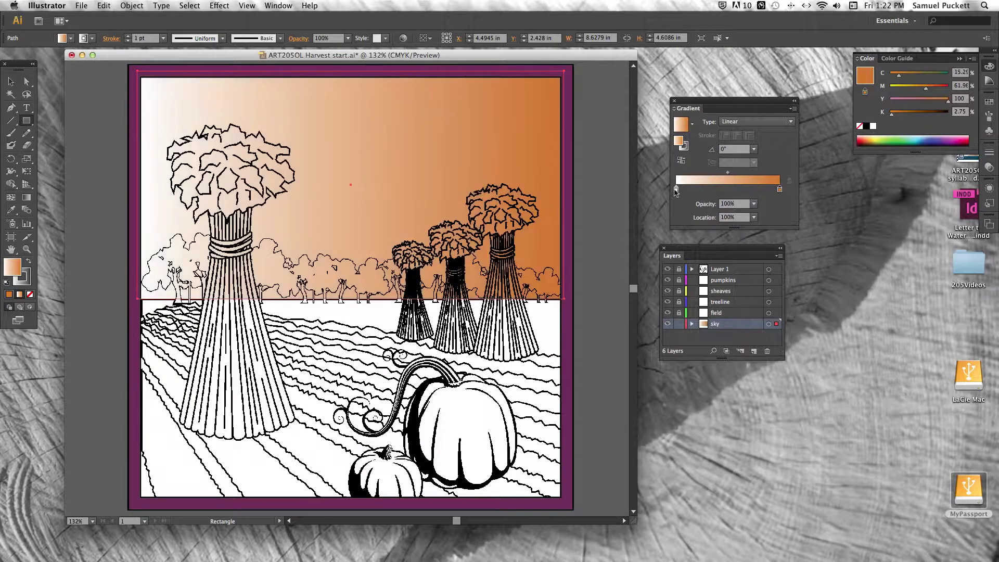
Recolour the sky gradient's white start stop to CMYK pale yellow (2.75, 0, 44.31, 0)
{"action": "left_click", "coordinate": [676, 190]}
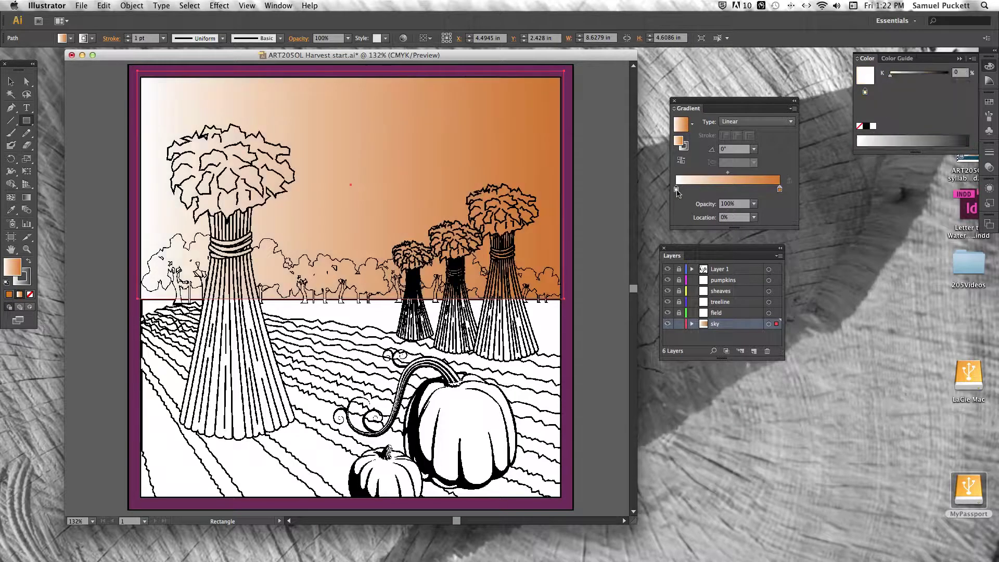
{"action": "left_click", "coordinate": [972, 59]}
{"action": "left_click", "coordinate": [915, 104]}
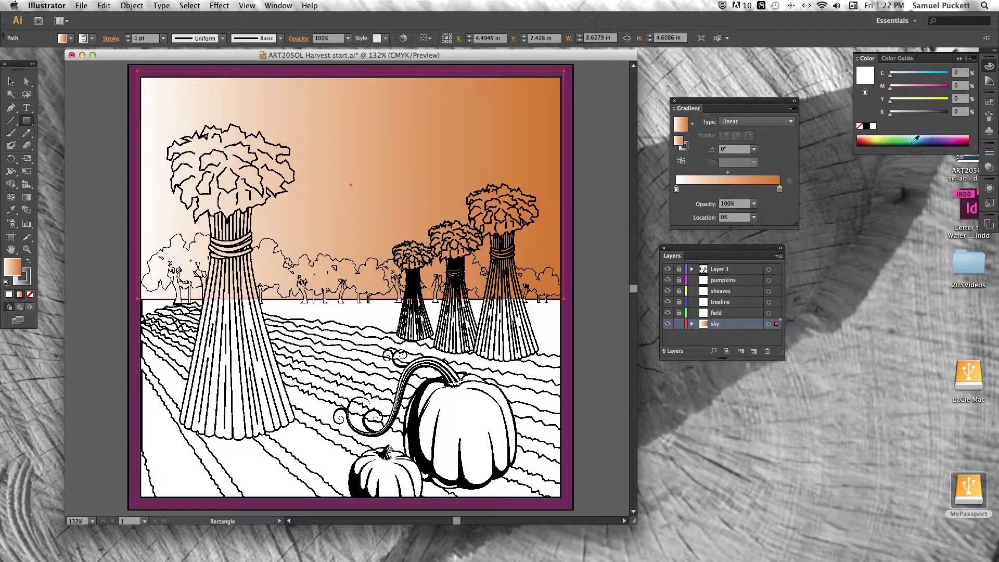
{"action": "left_click_drag", "start_coordinate": [879, 140], "coordinate": [879, 134]}
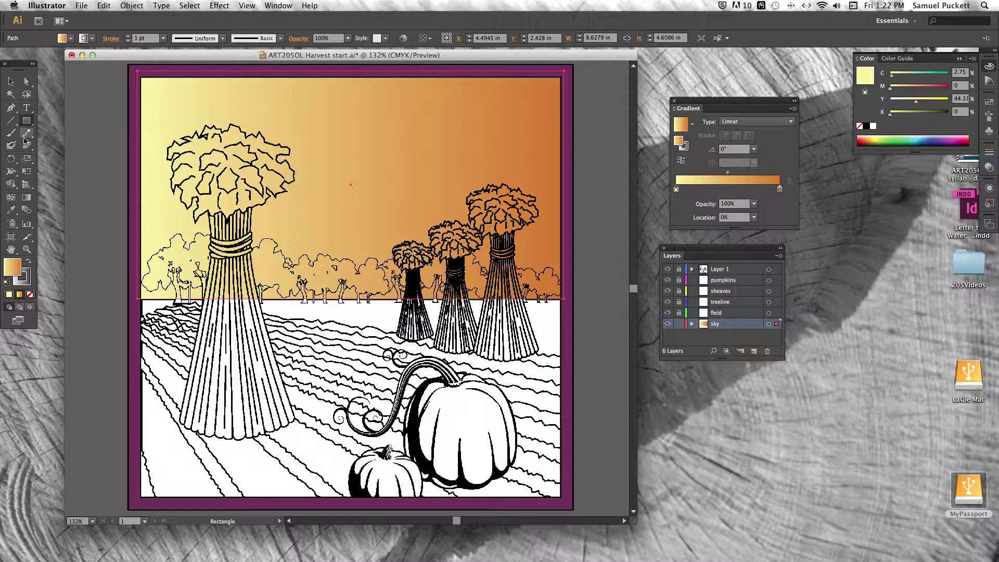
Run the sky's linear gradient vertically at 90° from pale yellow at the horizon to orange near the top
{"action": "left_click", "coordinate": [27, 197]}
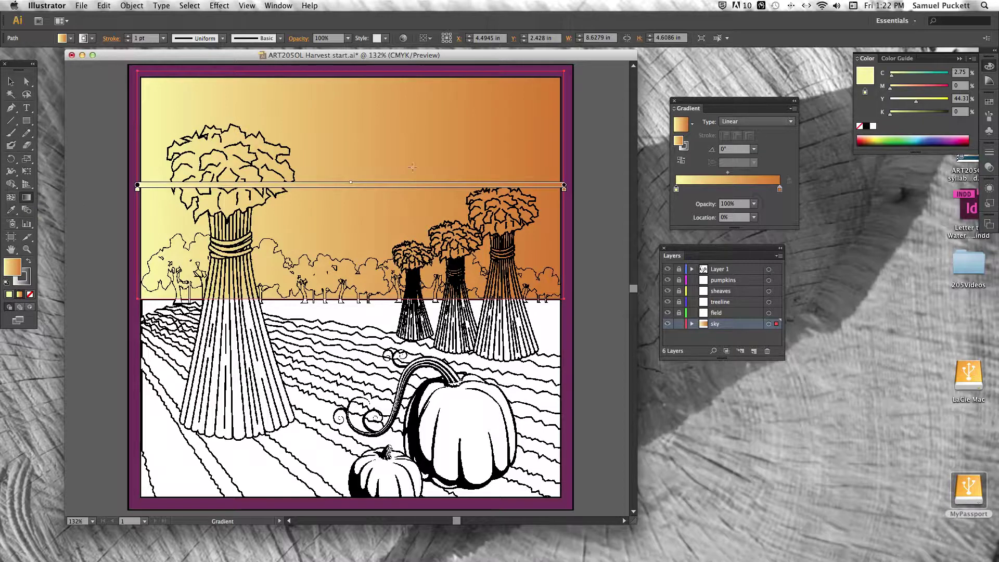
{"action": "left_click_drag", "start_coordinate": [351, 287], "coordinate": [375, 113]}
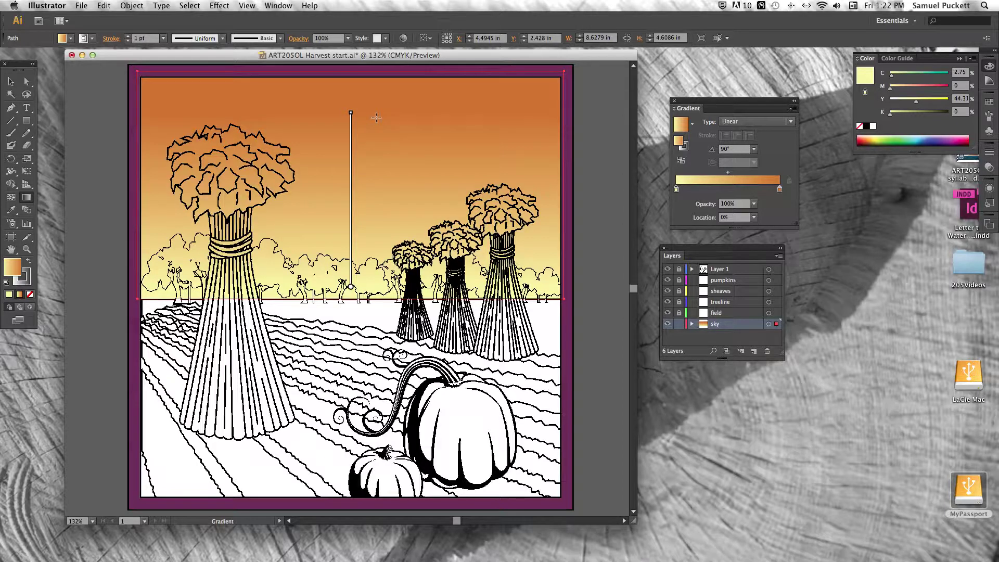
Make the sky gradient radial, spreading from the horizon by the distant sheaves to the upper left at about 140°, and lock the sky layer
{"action": "left_click", "coordinate": [728, 121]}
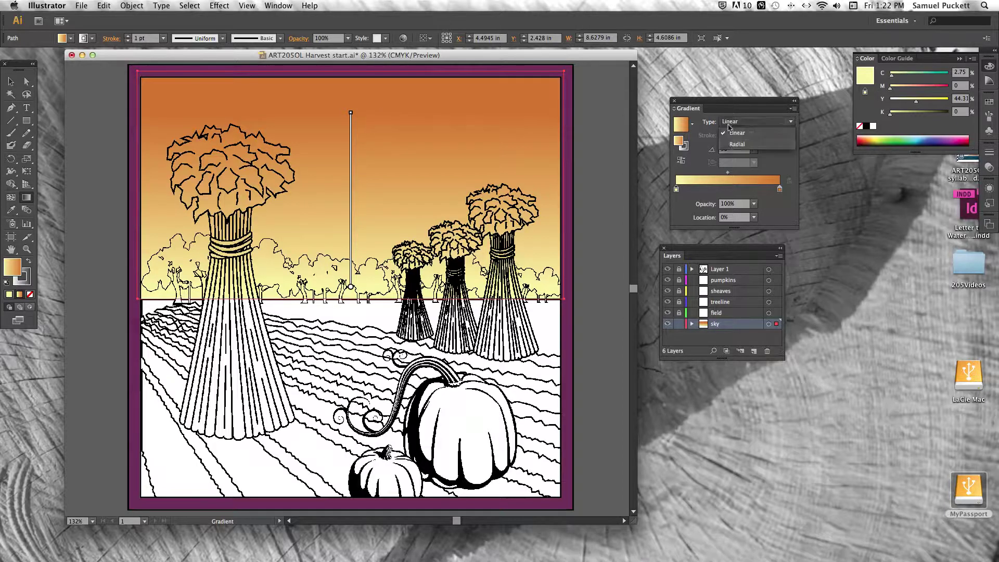
{"action": "left_click", "coordinate": [730, 131]}
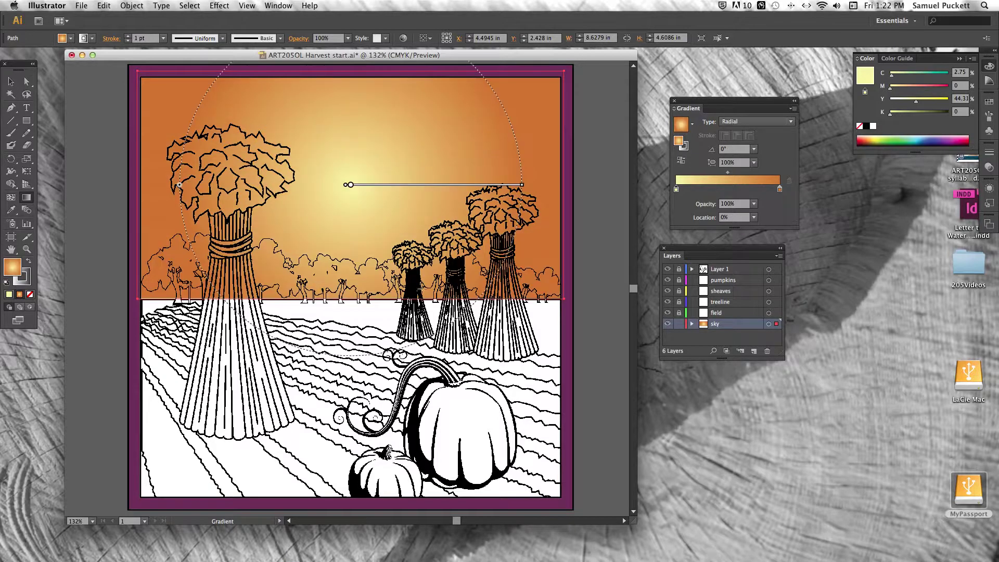
{"action": "mouse_move", "coordinate": [473, 296]}
{"action": "left_mouse_down"}
{"action": "mouse_move", "coordinate": [239, 97]}
{"action": "mouse_move", "coordinate": [246, 108]}
{"action": "left_mouse_up"}
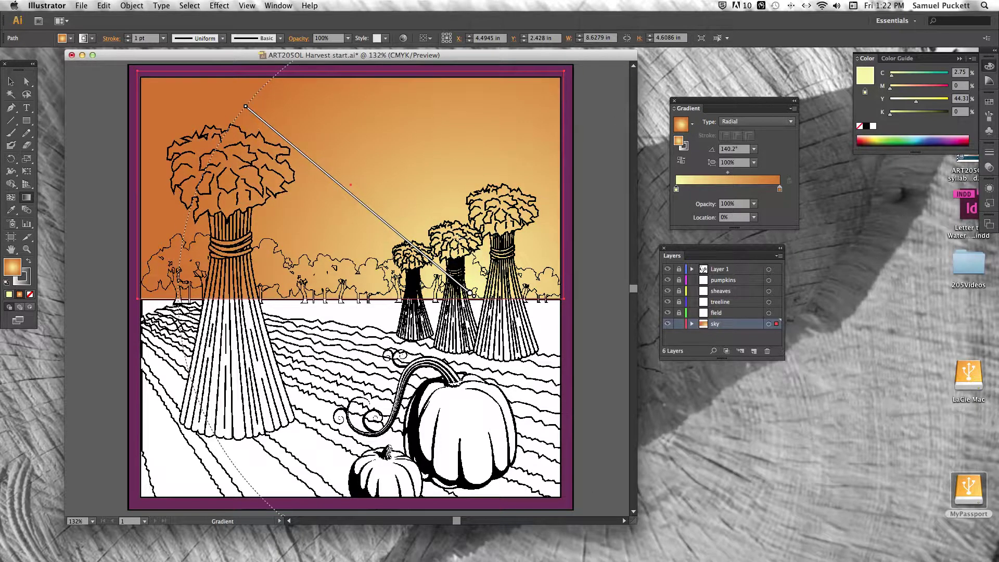
{"action": "mouse_move", "coordinate": [243, 109]}
{"action": "left_click", "coordinate": [679, 323]}
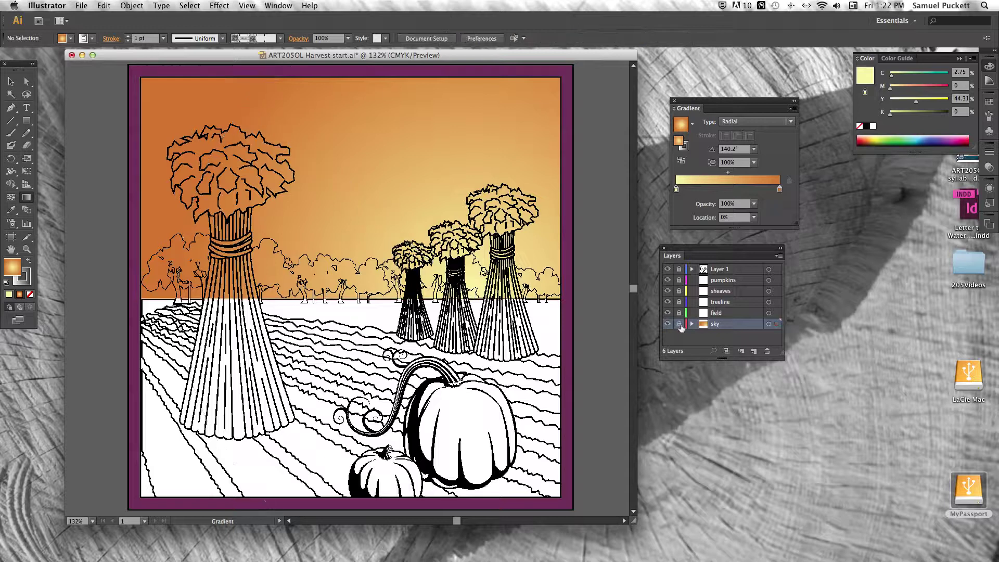
Draw a rectangle about 8.70 by 4.12 in on the unlocked field layer, covering the ground from the horizon to the lower border
{"action": "left_click", "coordinate": [723, 314]}
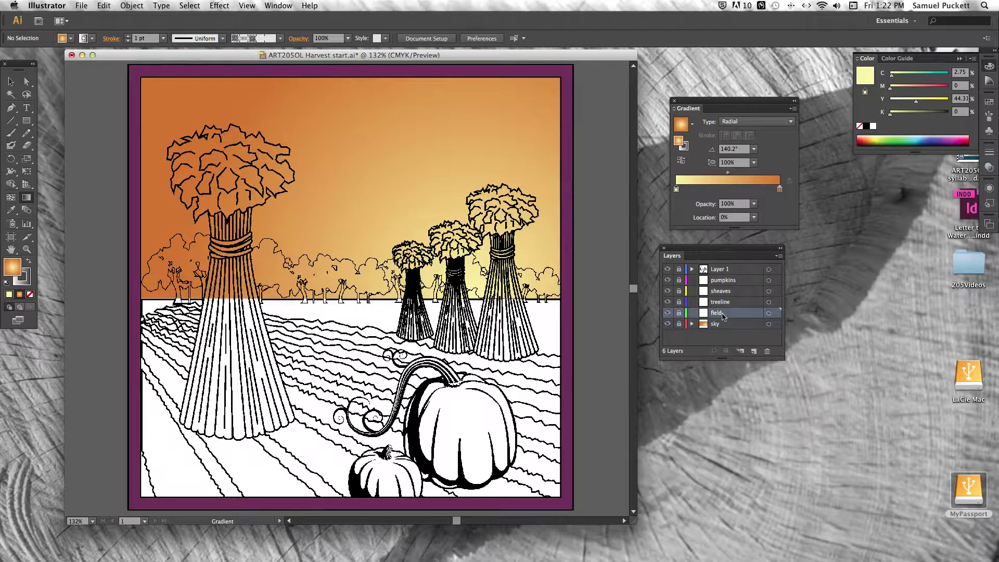
{"action": "left_click", "coordinate": [27, 120]}
{"action": "left_click", "coordinate": [679, 313]}
{"action": "left_click_drag", "start_coordinate": [136, 299], "coordinate": [567, 502]}
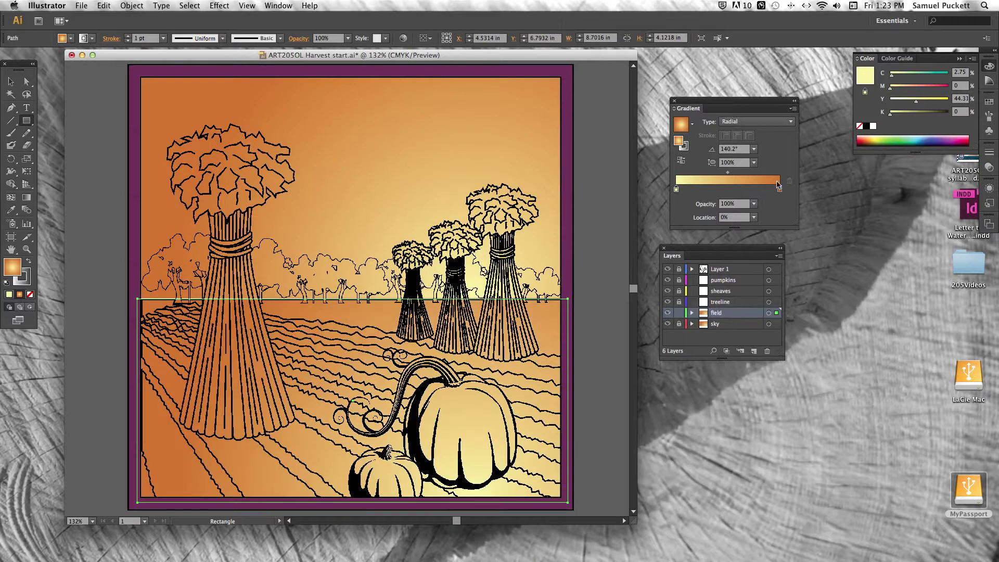
Change the field rectangle's gradient to linear and darken its orange end stop to brown with 56% black
{"action": "left_click", "coordinate": [752, 123]}
{"action": "left_click", "coordinate": [755, 135]}
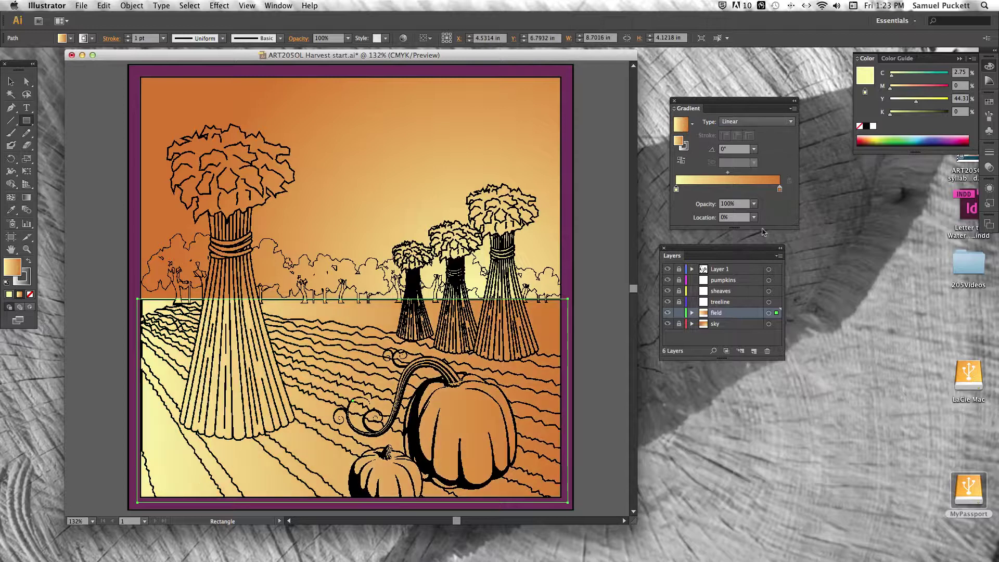
{"action": "left_click", "coordinate": [779, 190]}
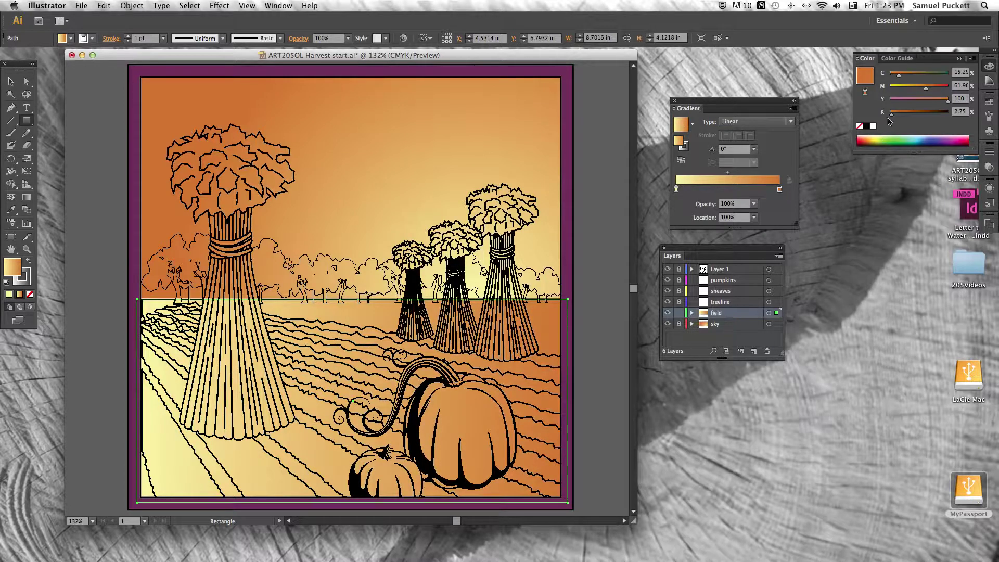
{"action": "left_click_drag", "start_coordinate": [893, 115], "coordinate": [924, 117]}
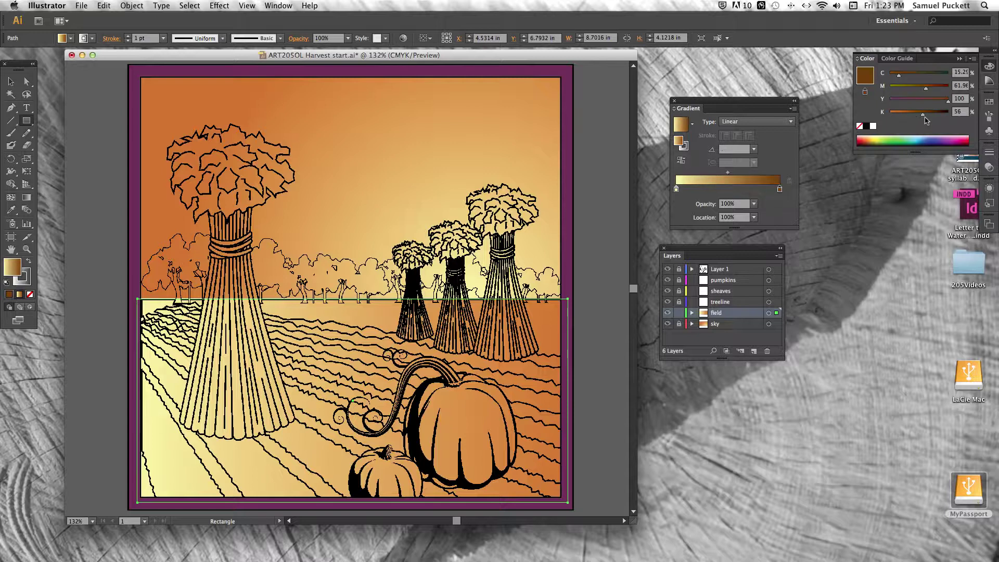
Recolour the field gradient's pale yellow start stop to golden orange with 37% magenta and 100% yellow
{"action": "left_click", "coordinate": [676, 189]}
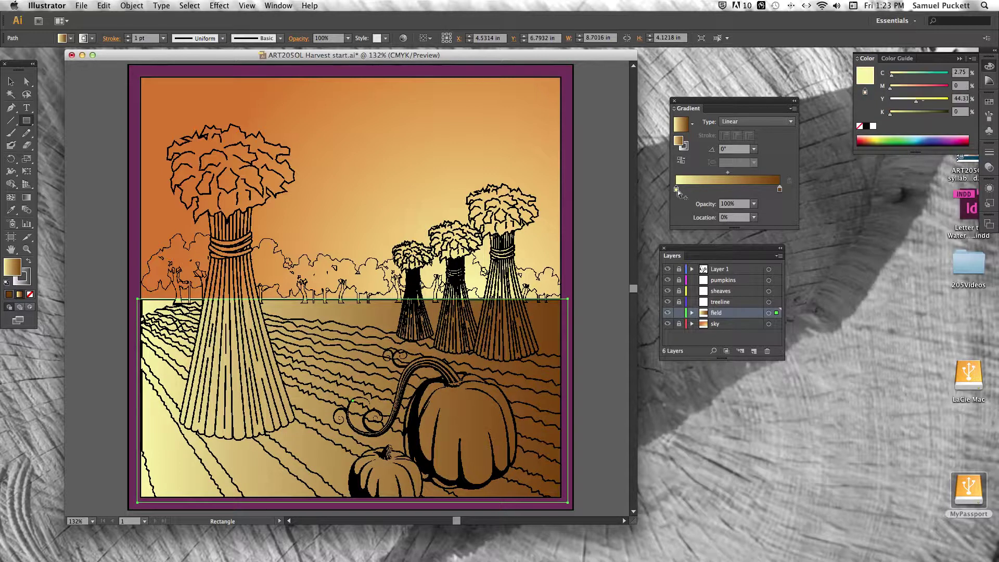
{"action": "left_click", "coordinate": [910, 88]}
{"action": "left_click_drag", "start_coordinate": [916, 100], "coordinate": [951, 103]}
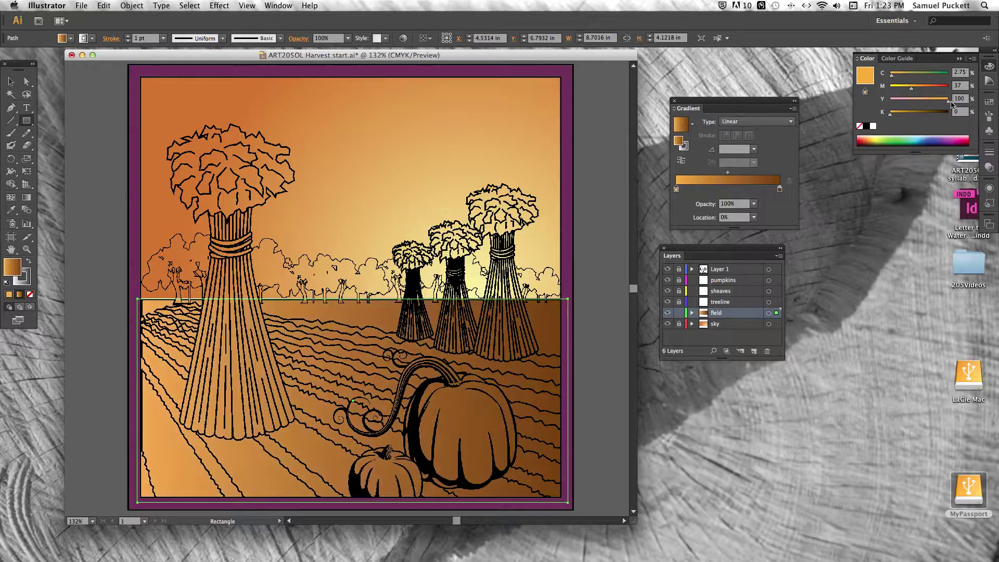
Run the field gradient vertically from golden orange at the horizon down to brown, and pull its brown stop and midpoint towards the horizon
{"action": "left_click", "coordinate": [27, 200]}
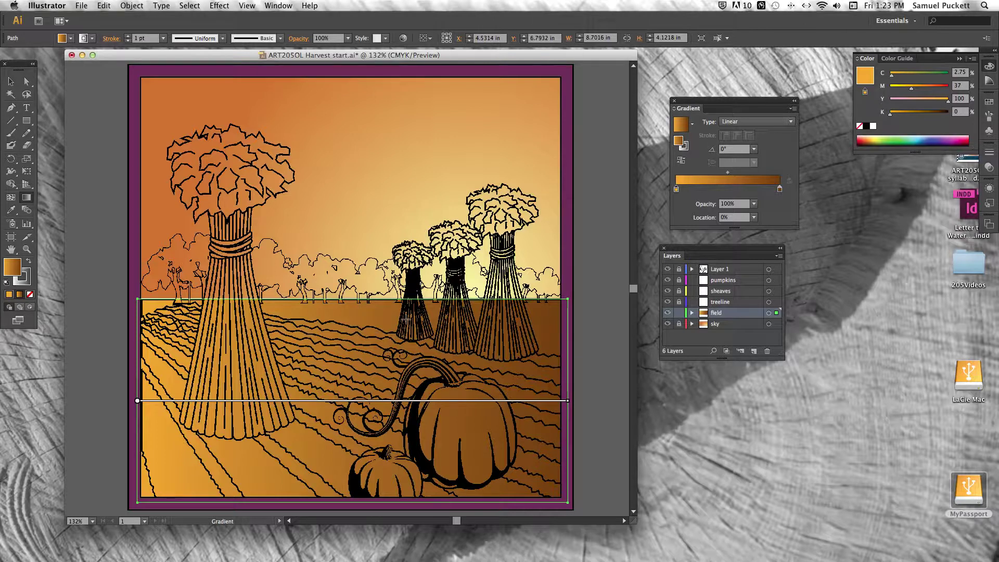
{"action": "mouse_move", "coordinate": [374, 316]}
{"action": "left_mouse_down"}
{"action": "mouse_move", "coordinate": [384, 405]}
{"action": "mouse_move", "coordinate": [372, 456]}
{"action": "left_mouse_up"}
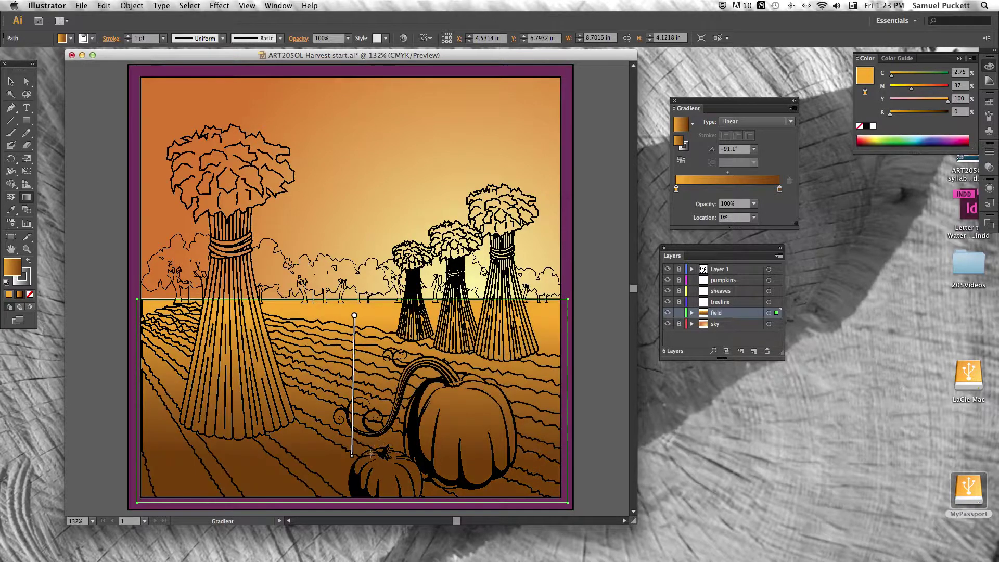
{"action": "mouse_move", "coordinate": [379, 307]}
{"action": "left_mouse_down"}
{"action": "mouse_move", "coordinate": [390, 377]}
{"action": "mouse_move", "coordinate": [382, 404]}
{"action": "left_mouse_up"}
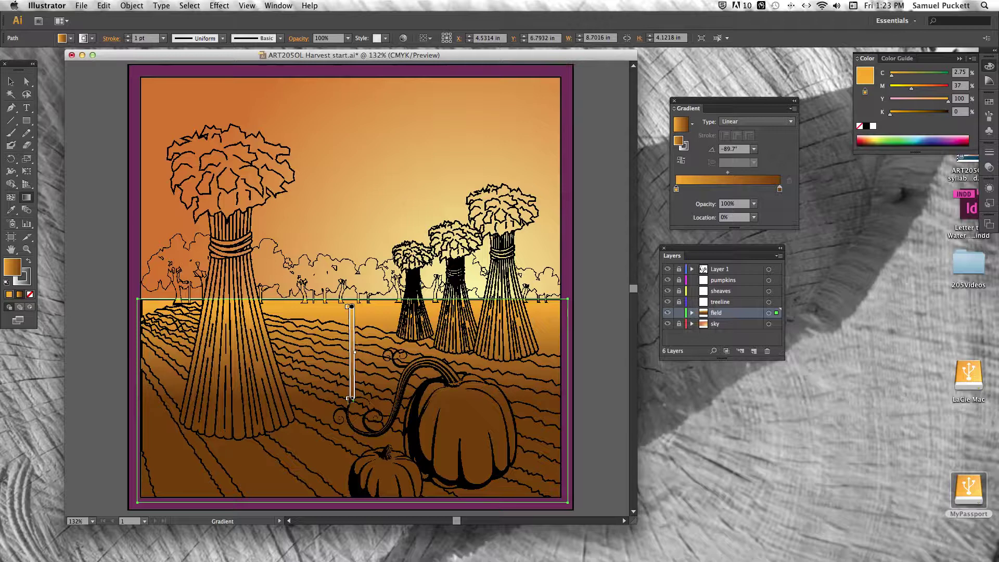
{"action": "left_click_drag", "start_coordinate": [349, 397], "coordinate": [348, 381]}
{"action": "mouse_move", "coordinate": [355, 347]}
{"action": "left_mouse_down"}
{"action": "mouse_move", "coordinate": [355, 361]}
{"action": "mouse_move", "coordinate": [355, 333]}
{"action": "left_mouse_up"}
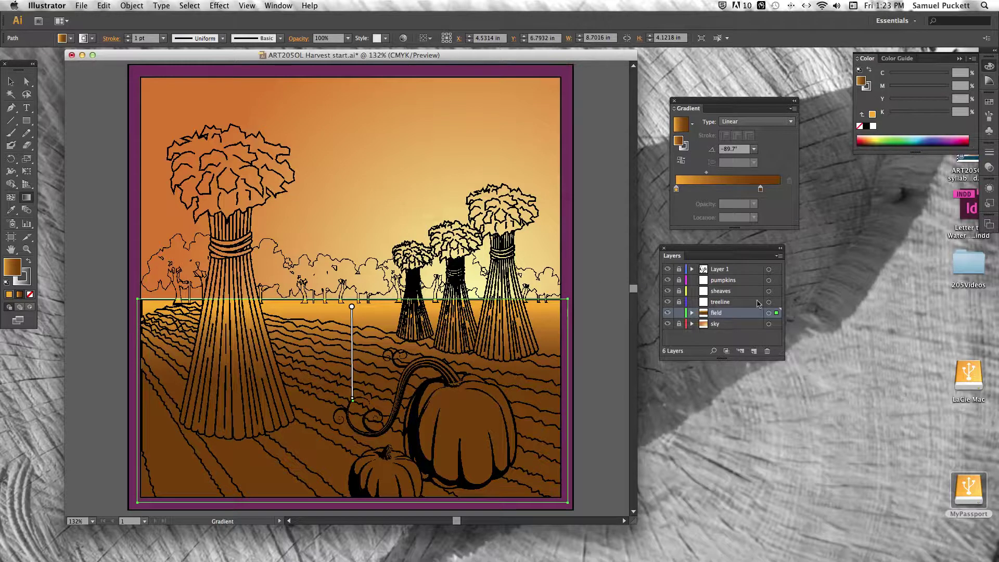
Lock the field layer and make the unlocked treeline layer active with the Blob Brush tool
{"action": "left_click", "coordinate": [678, 313]}
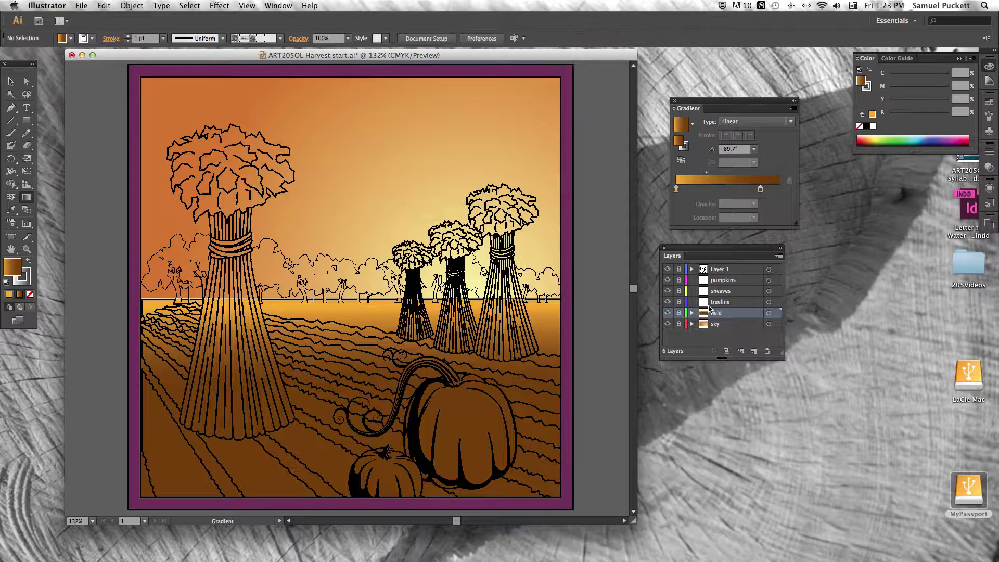
{"action": "left_click", "coordinate": [713, 303]}
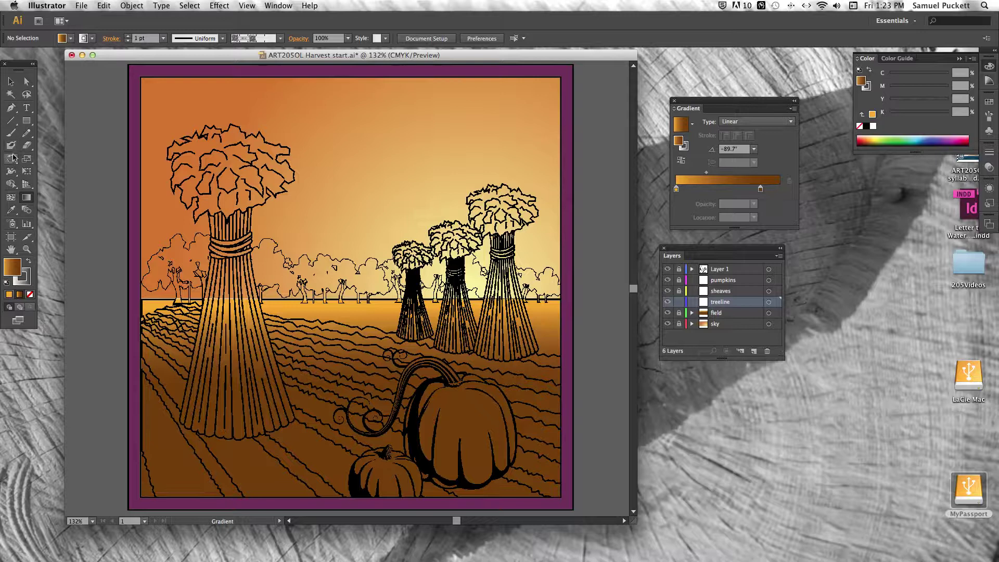
{"action": "left_click", "coordinate": [11, 145]}
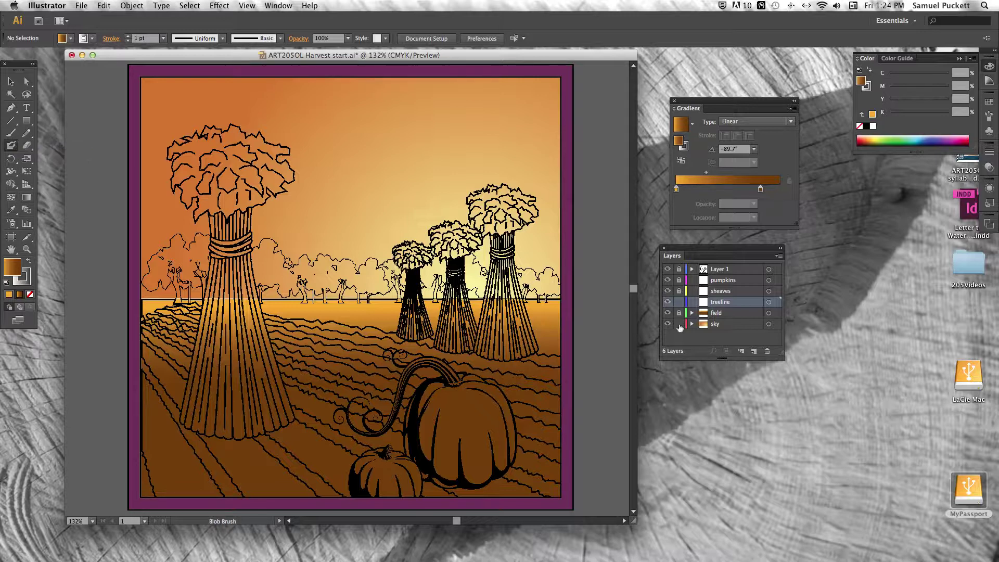
Stretch the unlocked sky rectangle's lower edge slightly past the horizon to about 4.66 in tall, and lock the sky layer again
{"action": "left_click", "coordinate": [728, 324]}
{"action": "left_click", "coordinate": [10, 82]}
{"action": "left_click", "coordinate": [492, 186]}
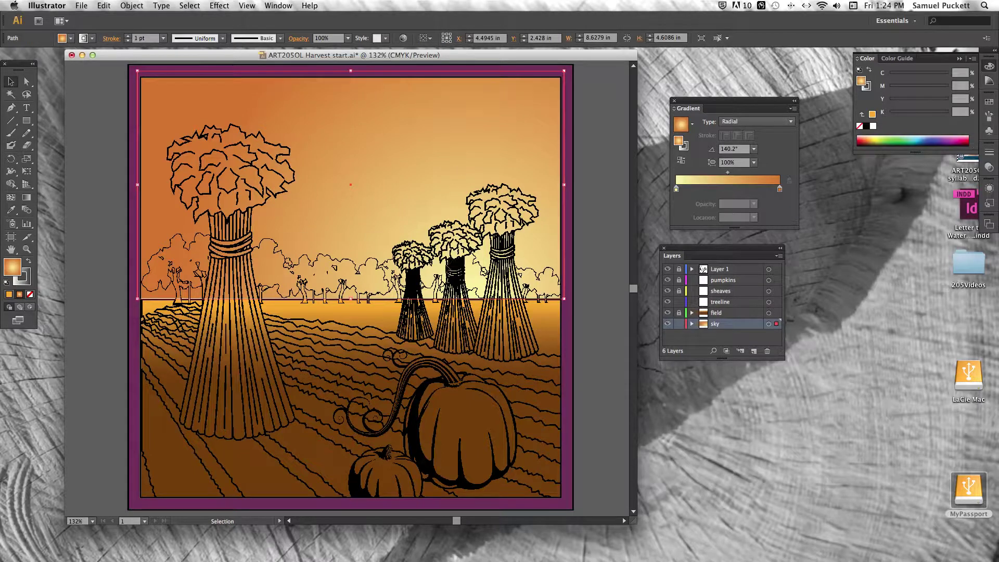
{"action": "left_click_drag", "start_coordinate": [350, 300], "coordinate": [354, 302]}
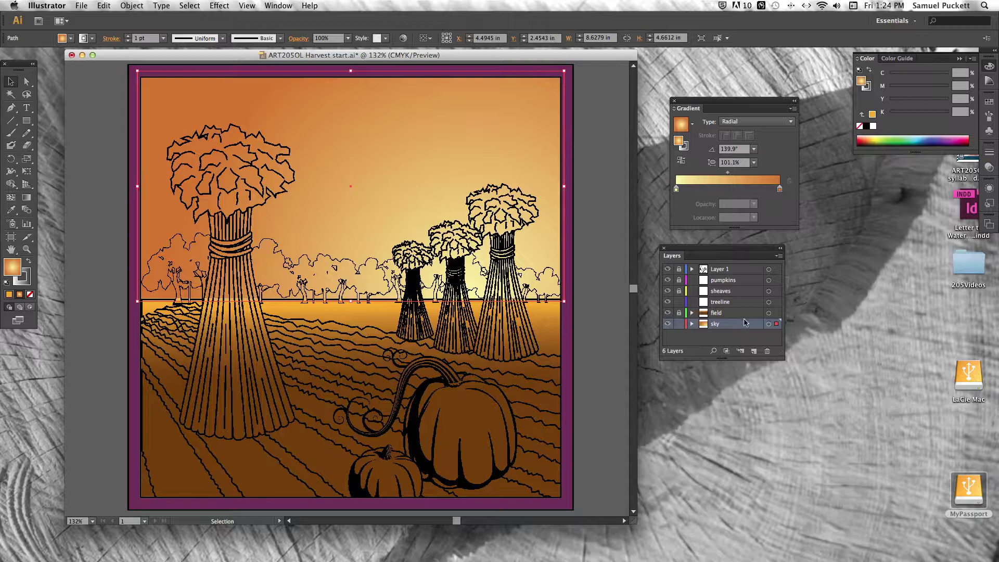
{"action": "left_click", "coordinate": [678, 323]}
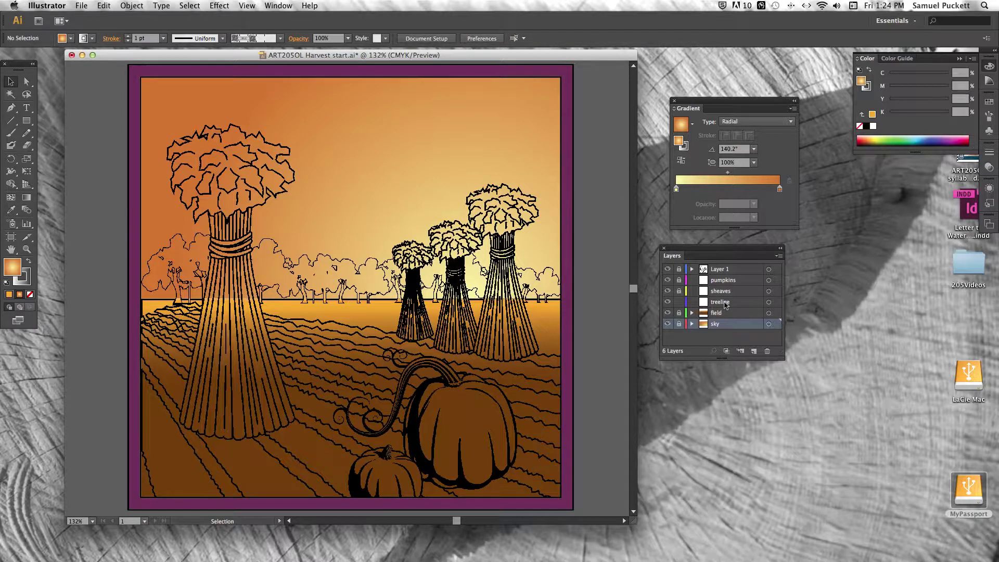
Make the treeline layer active and set the Blob Brush size to 10 pt
{"action": "left_click", "coordinate": [719, 302]}
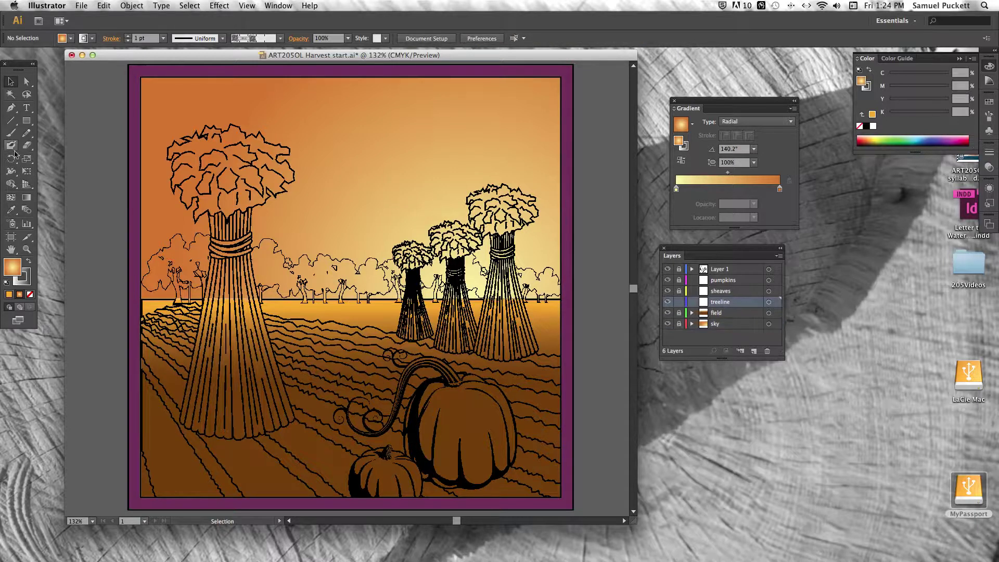
{"action": "left_click", "coordinate": [11, 145]}
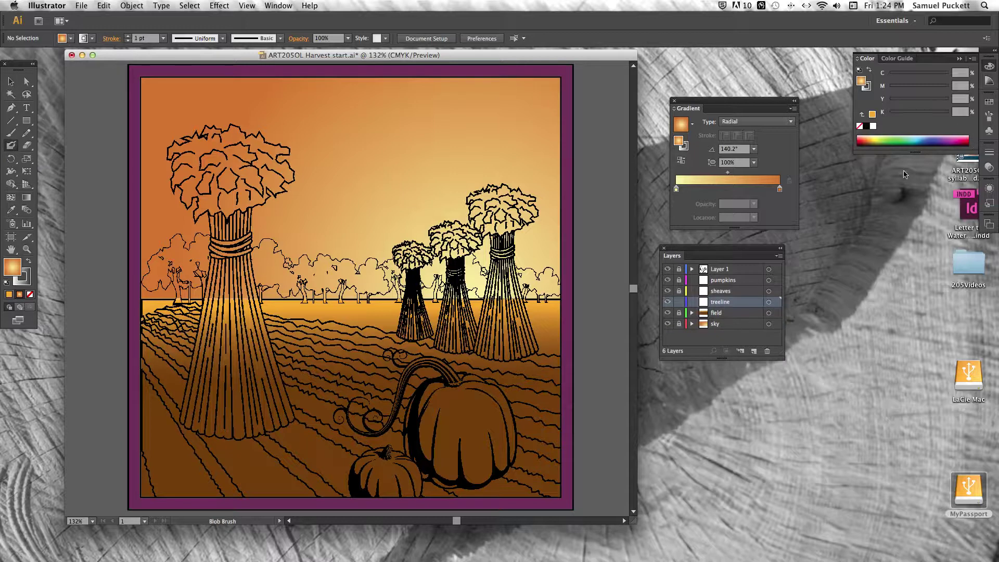
{"action": "double_click", "coordinate": [12, 146]}
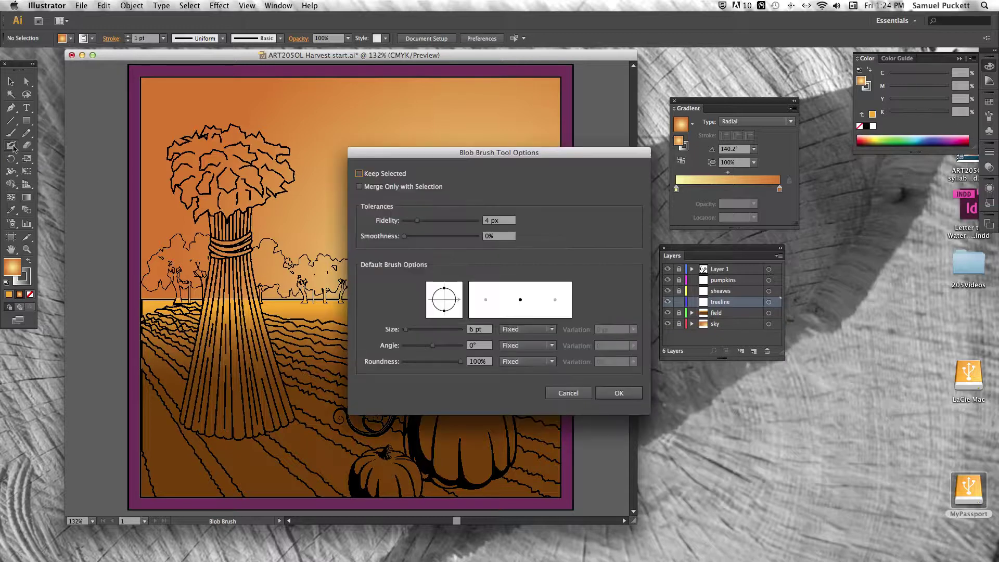
{"action": "left_click_drag", "start_coordinate": [404, 330], "coordinate": [407, 331]}
{"action": "left_click", "coordinate": [622, 392]}
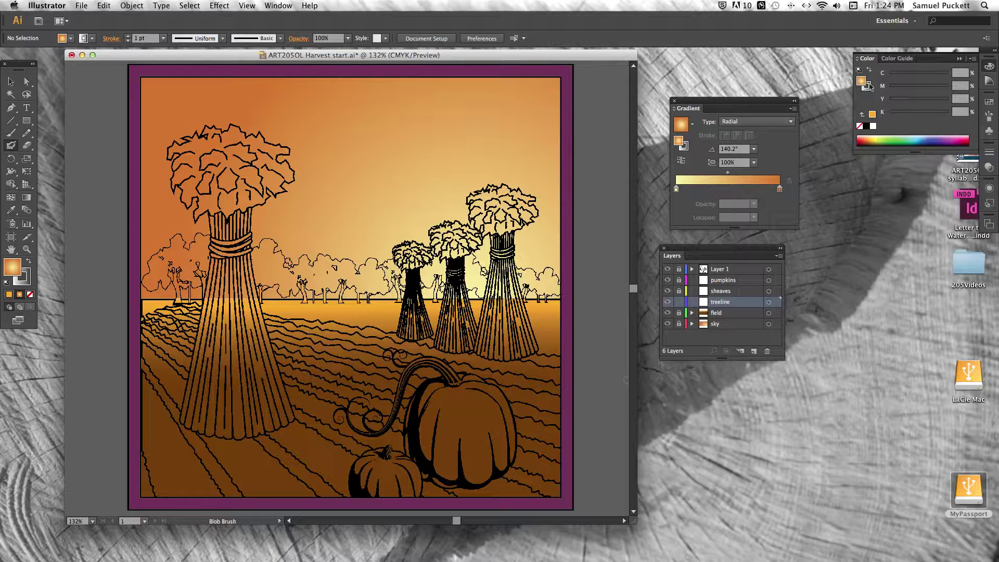
Set the stroke colour for the brush to dark red with about 28% cyan, 91% magenta, 100% yellow and 31% black
{"action": "left_click", "coordinate": [925, 98]}
{"action": "left_click_drag", "start_coordinate": [919, 90], "coordinate": [912, 90]}
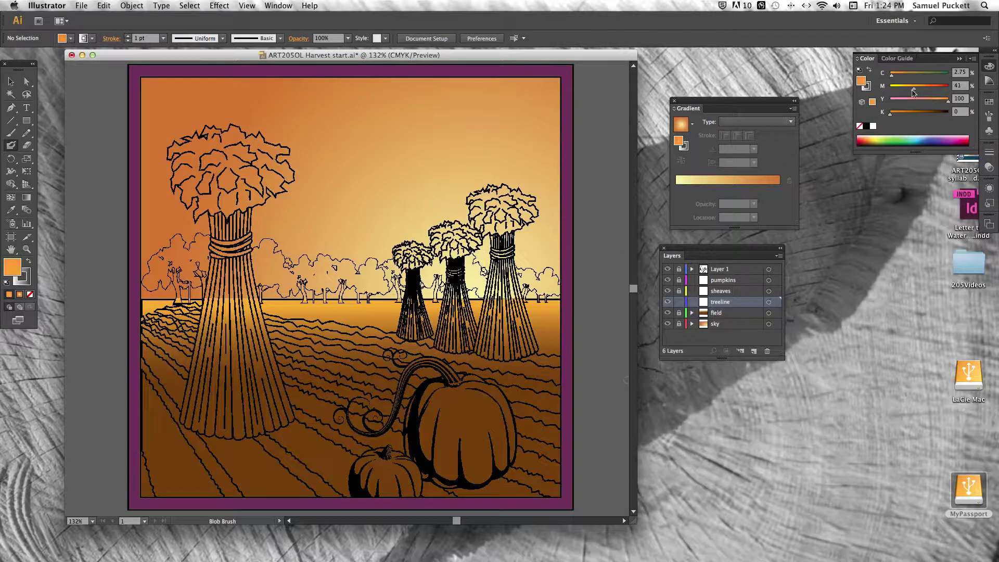
{"action": "left_click", "coordinate": [29, 280]}
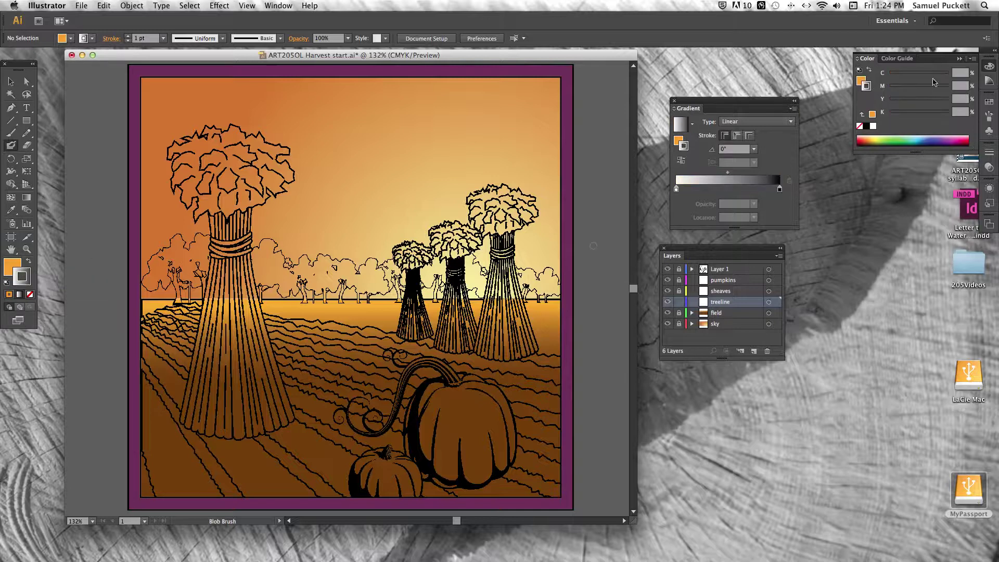
{"action": "mouse_move", "coordinate": [923, 84]}
{"action": "left_mouse_down"}
{"action": "mouse_move", "coordinate": [917, 90]}
{"action": "mouse_move", "coordinate": [935, 92]}
{"action": "mouse_move", "coordinate": [898, 114]}
{"action": "mouse_move", "coordinate": [939, 103]}
{"action": "mouse_move", "coordinate": [943, 90]}
{"action": "mouse_move", "coordinate": [913, 115]}
{"action": "mouse_move", "coordinate": [905, 139]}
{"action": "mouse_move", "coordinate": [865, 138]}
{"action": "left_mouse_up"}
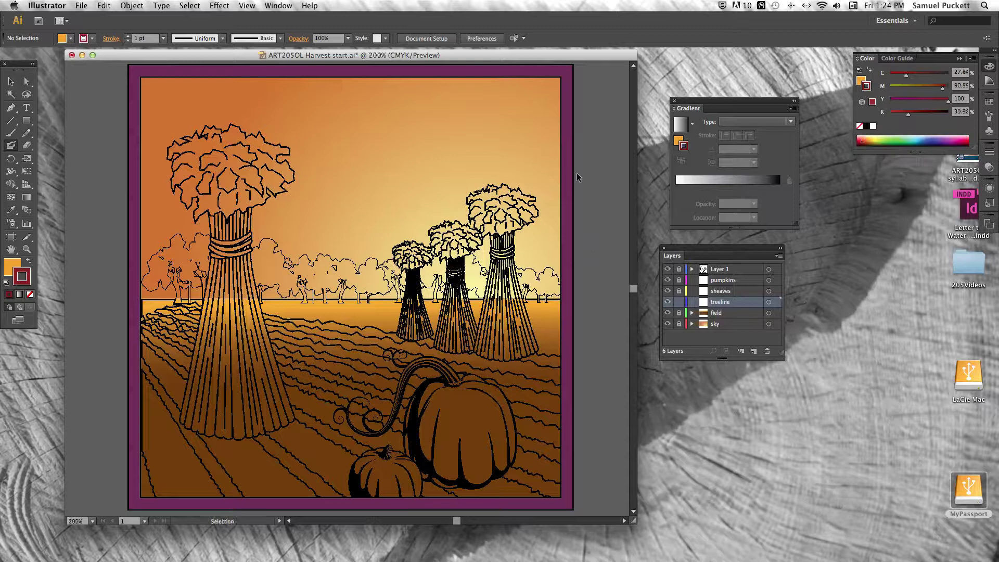
Paint the middle tree crowns of the treeline dark red with the Blob Brush, following their outlines
{"action": "key", "text": "super+equal"}
{"action": "key", "text": "super+equal"}
{"action": "key", "text": "super+equal"}
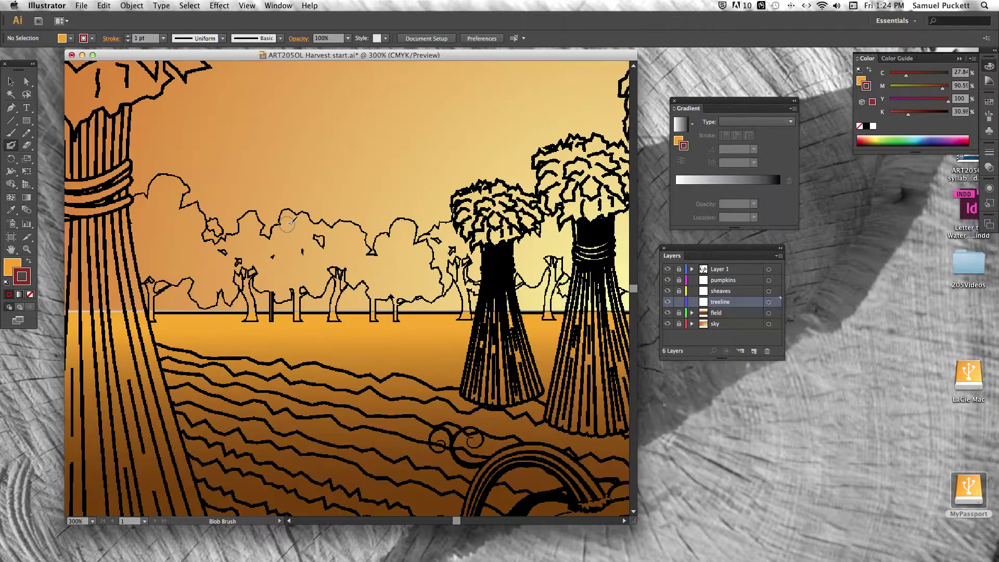
{"action": "mouse_move", "coordinate": [289, 219]}
{"action": "left_mouse_down"}
{"action": "mouse_move", "coordinate": [308, 222]}
{"action": "mouse_move", "coordinate": [308, 258]}
{"action": "mouse_move", "coordinate": [294, 232]}
{"action": "mouse_move", "coordinate": [276, 236]}
{"action": "mouse_move", "coordinate": [307, 250]}
{"action": "left_mouse_up"}
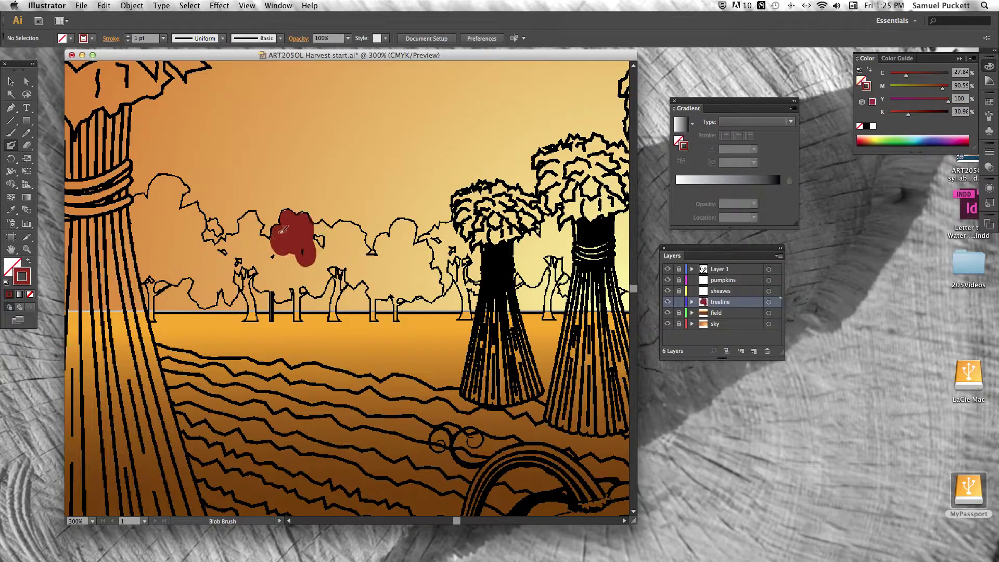
{"action": "mouse_move", "coordinate": [295, 252]}
{"action": "left_mouse_down"}
{"action": "mouse_move", "coordinate": [281, 263]}
{"action": "mouse_move", "coordinate": [296, 273]}
{"action": "mouse_move", "coordinate": [298, 253]}
{"action": "mouse_move", "coordinate": [318, 281]}
{"action": "mouse_move", "coordinate": [316, 245]}
{"action": "mouse_move", "coordinate": [332, 258]}
{"action": "mouse_move", "coordinate": [338, 238]}
{"action": "mouse_move", "coordinate": [327, 225]}
{"action": "mouse_move", "coordinate": [350, 231]}
{"action": "mouse_move", "coordinate": [334, 244]}
{"action": "mouse_move", "coordinate": [357, 228]}
{"action": "mouse_move", "coordinate": [355, 243]}
{"action": "left_mouse_up"}
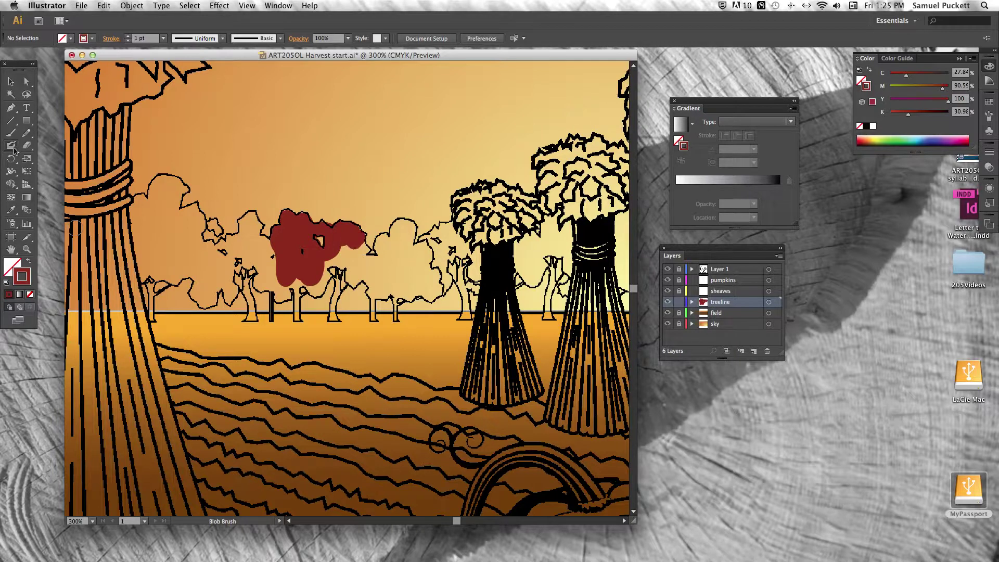
Lower the Blob Brush fidelity to 1.5 px and paint the next tree crown towards the small sheaves dark red
{"action": "double_click", "coordinate": [12, 145]}
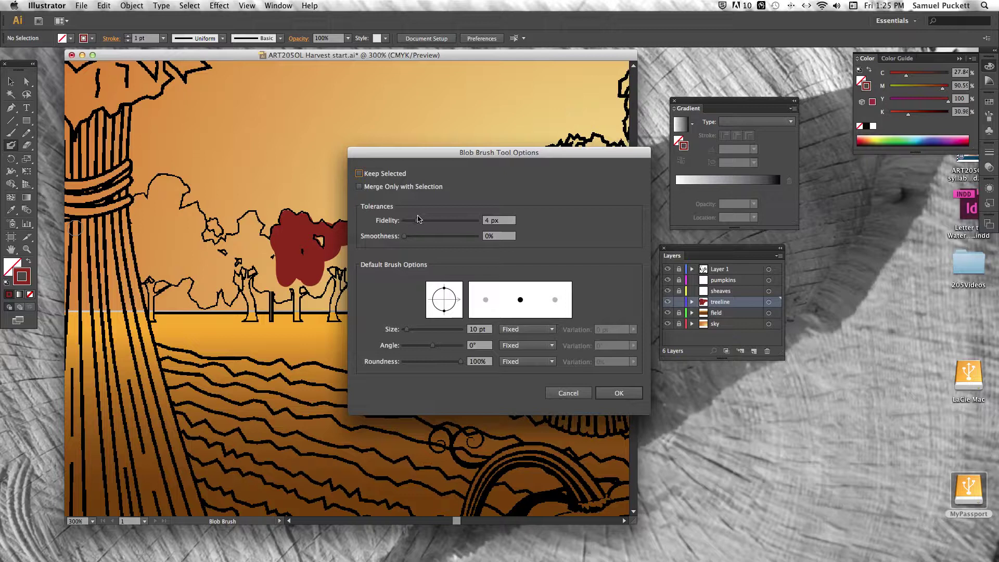
{"action": "left_click_drag", "start_coordinate": [416, 223], "coordinate": [408, 223]}
{"action": "left_click", "coordinate": [623, 392]}
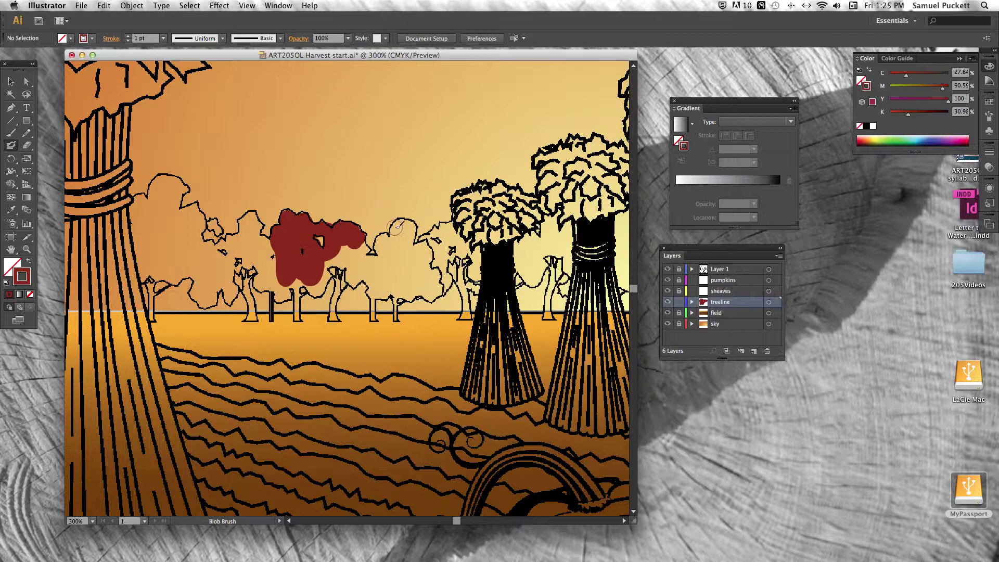
{"action": "mouse_move", "coordinate": [402, 227]}
{"action": "left_mouse_down"}
{"action": "mouse_move", "coordinate": [391, 244]}
{"action": "mouse_move", "coordinate": [378, 242]}
{"action": "mouse_move", "coordinate": [393, 257]}
{"action": "mouse_move", "coordinate": [412, 224]}
{"action": "mouse_move", "coordinate": [386, 262]}
{"action": "mouse_move", "coordinate": [365, 262]}
{"action": "mouse_move", "coordinate": [362, 245]}
{"action": "mouse_move", "coordinate": [344, 257]}
{"action": "mouse_move", "coordinate": [359, 258]}
{"action": "mouse_move", "coordinate": [351, 283]}
{"action": "mouse_move", "coordinate": [363, 270]}
{"action": "mouse_move", "coordinate": [382, 282]}
{"action": "mouse_move", "coordinate": [427, 245]}
{"action": "mouse_move", "coordinate": [433, 262]}
{"action": "mouse_move", "coordinate": [380, 287]}
{"action": "mouse_move", "coordinate": [414, 292]}
{"action": "mouse_move", "coordinate": [432, 270]}
{"action": "mouse_move", "coordinate": [419, 284]}
{"action": "mouse_move", "coordinate": [433, 247]}
{"action": "left_mouse_up"}
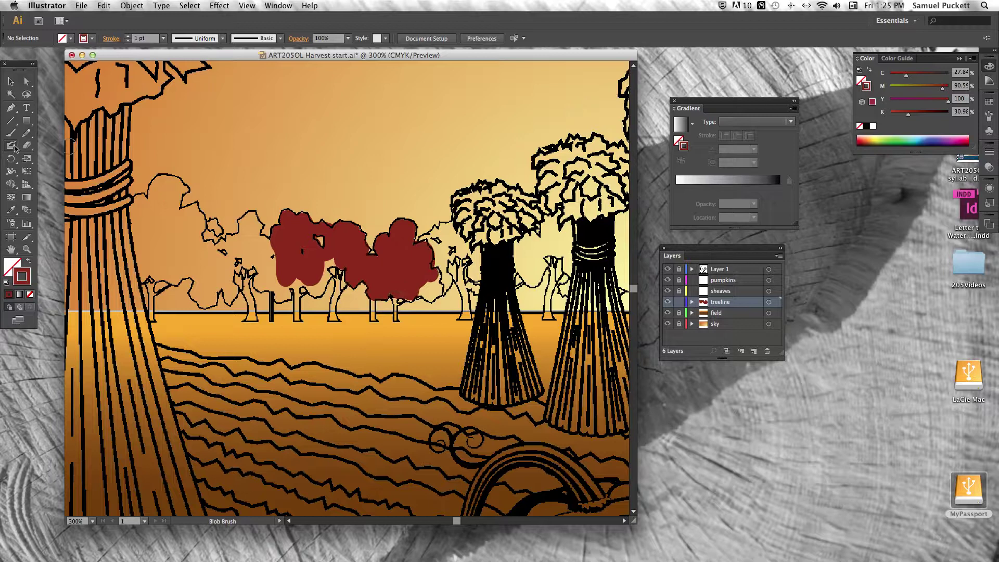
Reduce the Blob Brush size to 2 pt and paint thin trunks and the crown's edge beside the small sheaves
{"action": "double_click", "coordinate": [13, 146]}
{"action": "left_click_drag", "start_coordinate": [407, 332], "coordinate": [405, 333]}
{"action": "left_click", "coordinate": [619, 393]}
{"action": "left_click_drag", "start_coordinate": [398, 297], "coordinate": [400, 309]}
{"action": "mouse_move", "coordinate": [440, 283]}
{"action": "left_mouse_down"}
{"action": "mouse_move", "coordinate": [467, 290]}
{"action": "mouse_move", "coordinate": [468, 315]}
{"action": "left_mouse_up"}
{"action": "mouse_move", "coordinate": [466, 313]}
{"action": "left_mouse_down"}
{"action": "mouse_move", "coordinate": [467, 279]}
{"action": "mouse_move", "coordinate": [463, 296]}
{"action": "left_mouse_up"}
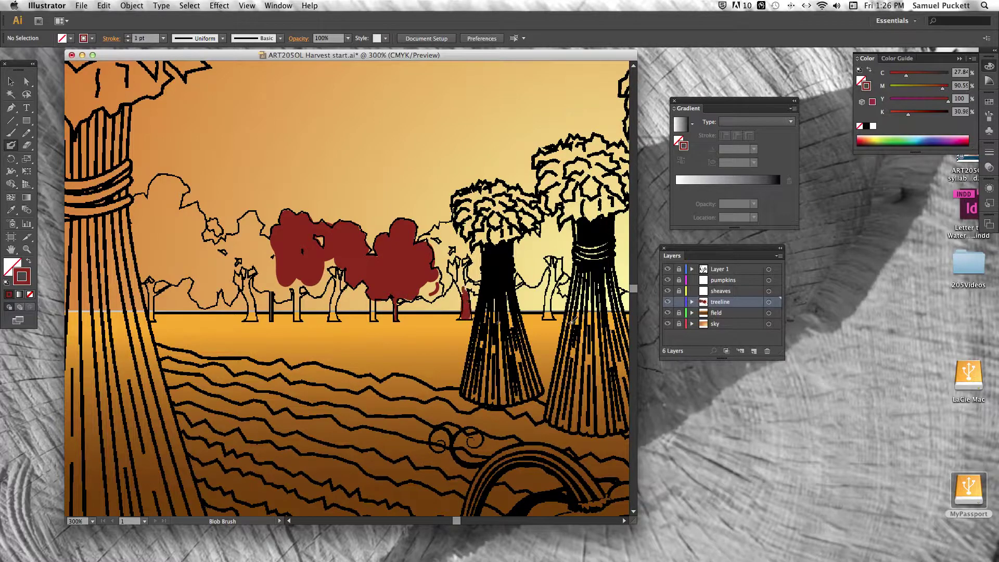
Lock the treeline layer, make the unlocked pumpkins layer active, and enlarge the Blob Brush to 36 pt
{"action": "left_click", "coordinate": [730, 281]}
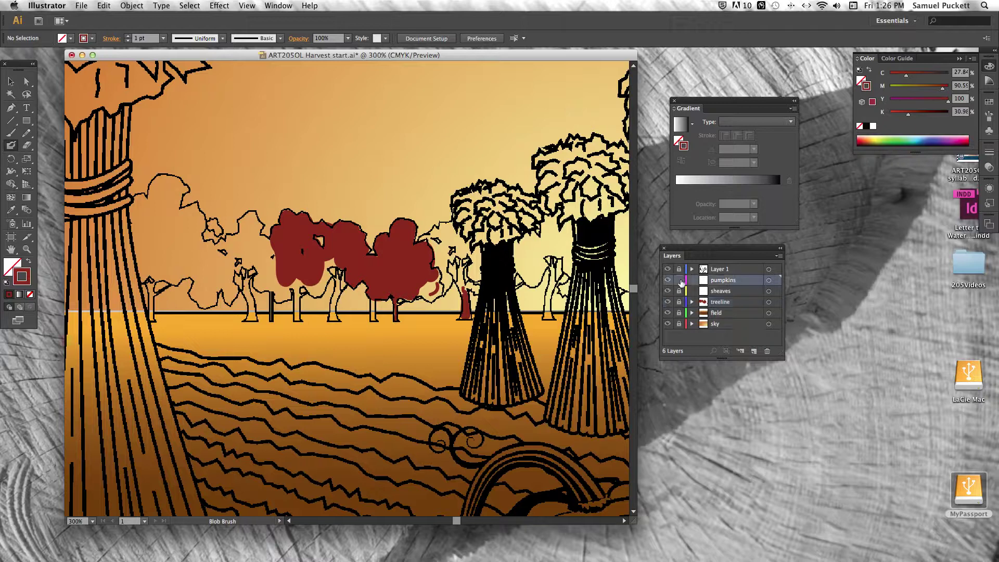
{"action": "key", "text": "super+0"}
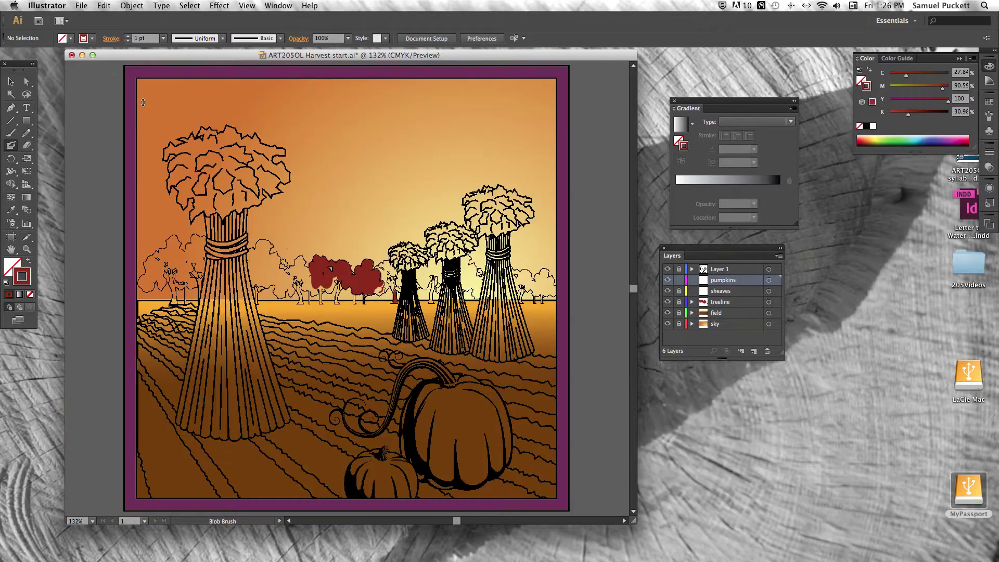
{"action": "double_click", "coordinate": [11, 145]}
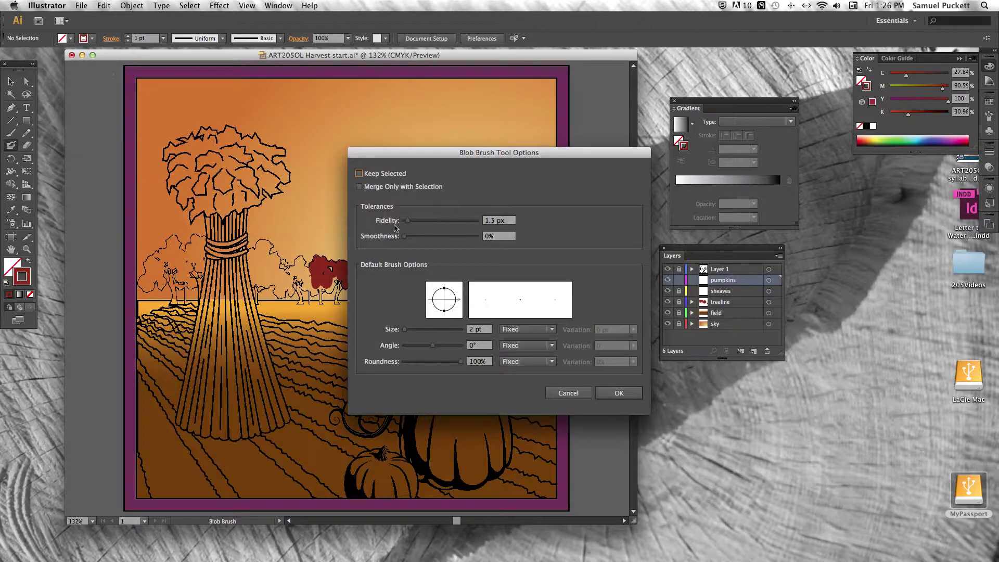
{"action": "left_click_drag", "start_coordinate": [405, 329], "coordinate": [414, 329]}
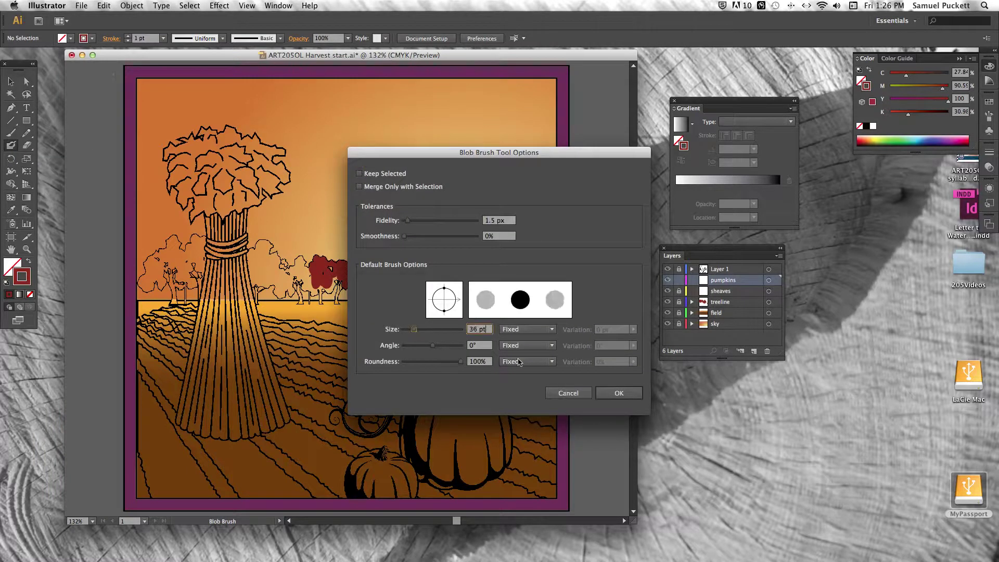
{"action": "left_click", "coordinate": [618, 392]}
Paint the large pumpkin dark red and the small pumpkin brownish orange, using 62% magenta for the small one
{"action": "mouse_move", "coordinate": [467, 398]}
{"action": "left_mouse_down"}
{"action": "mouse_move", "coordinate": [459, 412]}
{"action": "mouse_move", "coordinate": [451, 390]}
{"action": "mouse_move", "coordinate": [455, 399]}
{"action": "mouse_move", "coordinate": [424, 391]}
{"action": "mouse_move", "coordinate": [413, 432]}
{"action": "mouse_move", "coordinate": [418, 445]}
{"action": "mouse_move", "coordinate": [422, 414]}
{"action": "mouse_move", "coordinate": [434, 431]}
{"action": "mouse_move", "coordinate": [423, 461]}
{"action": "mouse_move", "coordinate": [421, 450]}
{"action": "mouse_move", "coordinate": [426, 476]}
{"action": "mouse_move", "coordinate": [442, 477]}
{"action": "mouse_move", "coordinate": [456, 450]}
{"action": "mouse_move", "coordinate": [467, 383]}
{"action": "mouse_move", "coordinate": [493, 401]}
{"action": "mouse_move", "coordinate": [504, 433]}
{"action": "mouse_move", "coordinate": [501, 458]}
{"action": "mouse_move", "coordinate": [489, 463]}
{"action": "left_mouse_up"}
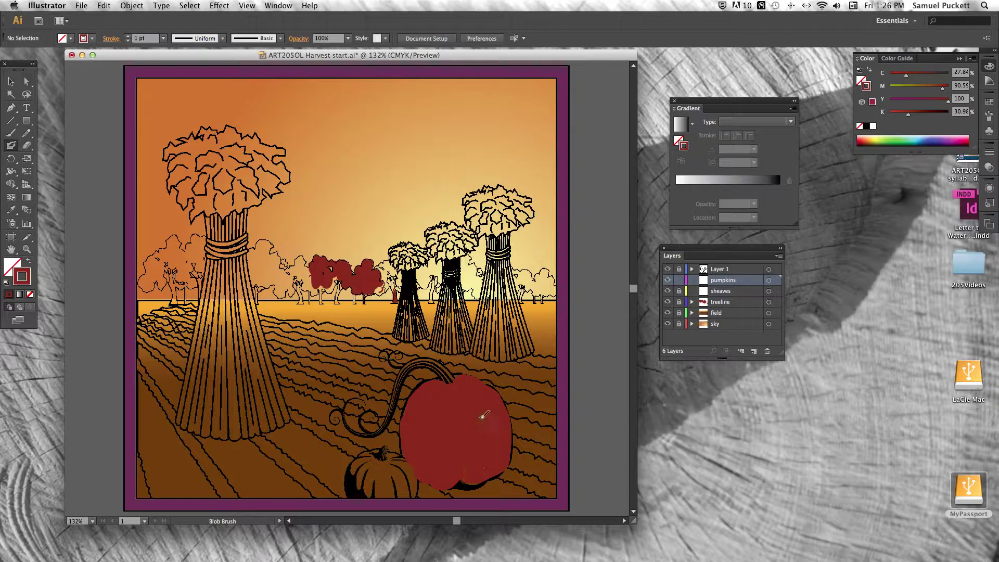
{"action": "mouse_move", "coordinate": [467, 464]}
{"action": "left_mouse_down"}
{"action": "mouse_move", "coordinate": [477, 472]}
{"action": "mouse_move", "coordinate": [483, 422]}
{"action": "left_mouse_up"}
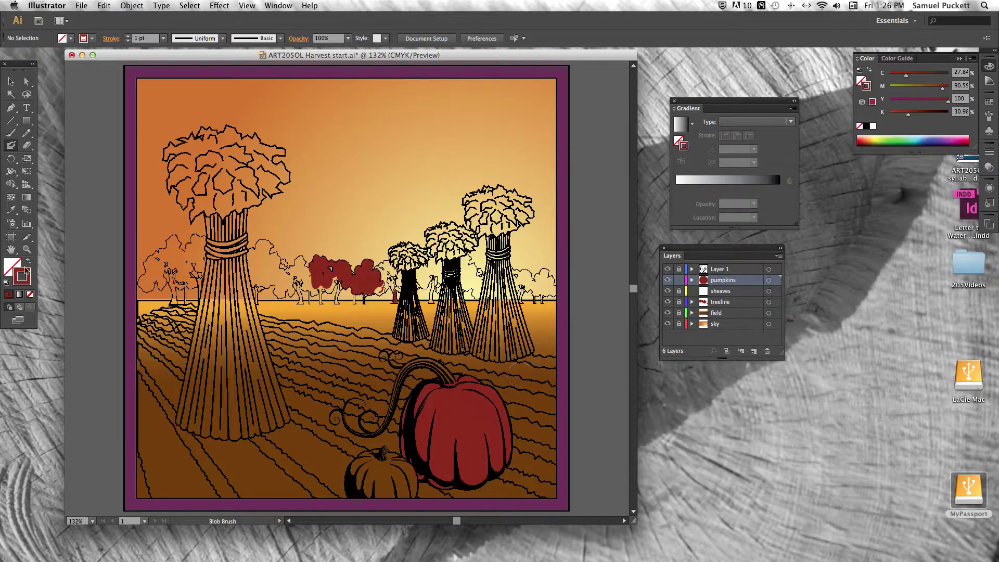
{"action": "left_click_drag", "start_coordinate": [907, 86], "coordinate": [925, 89]}
{"action": "mouse_move", "coordinate": [400, 468]}
{"action": "left_mouse_down"}
{"action": "mouse_move", "coordinate": [382, 470]}
{"action": "mouse_move", "coordinate": [390, 461]}
{"action": "mouse_move", "coordinate": [409, 477]}
{"action": "mouse_move", "coordinate": [401, 496]}
{"action": "mouse_move", "coordinate": [360, 489]}
{"action": "mouse_move", "coordinate": [364, 466]}
{"action": "mouse_move", "coordinate": [376, 462]}
{"action": "left_mouse_up"}
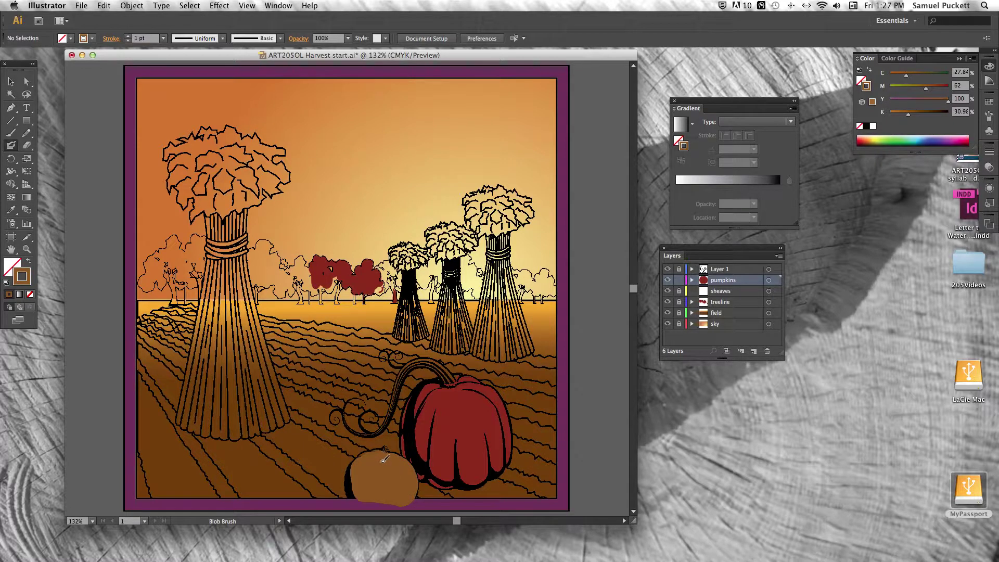
{"action": "left_click_drag", "start_coordinate": [382, 458], "coordinate": [373, 460]}
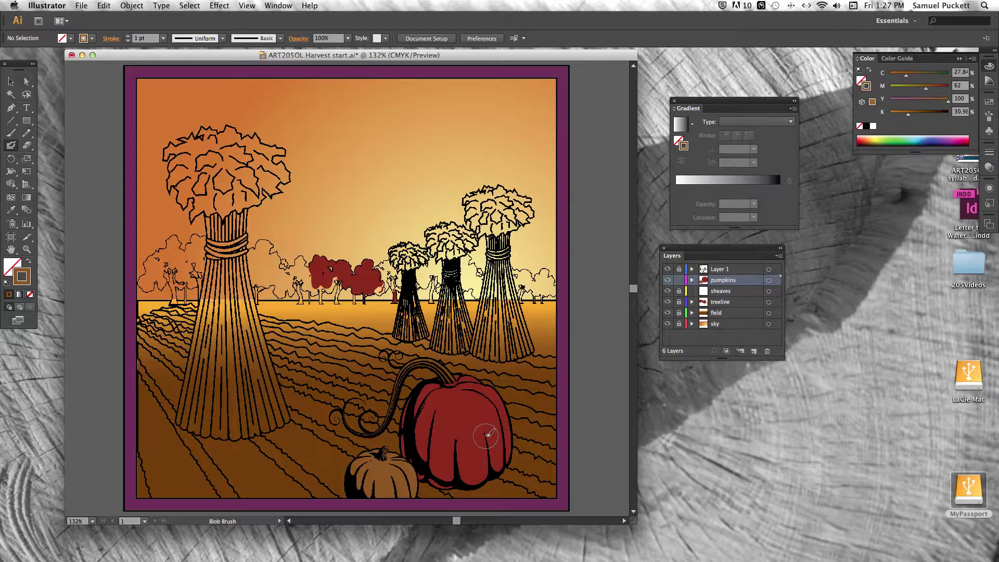
Select the large pumpkin shape and give its fill a linear white-to-black gradient, with no stroke
{"action": "left_click", "coordinate": [10, 82]}
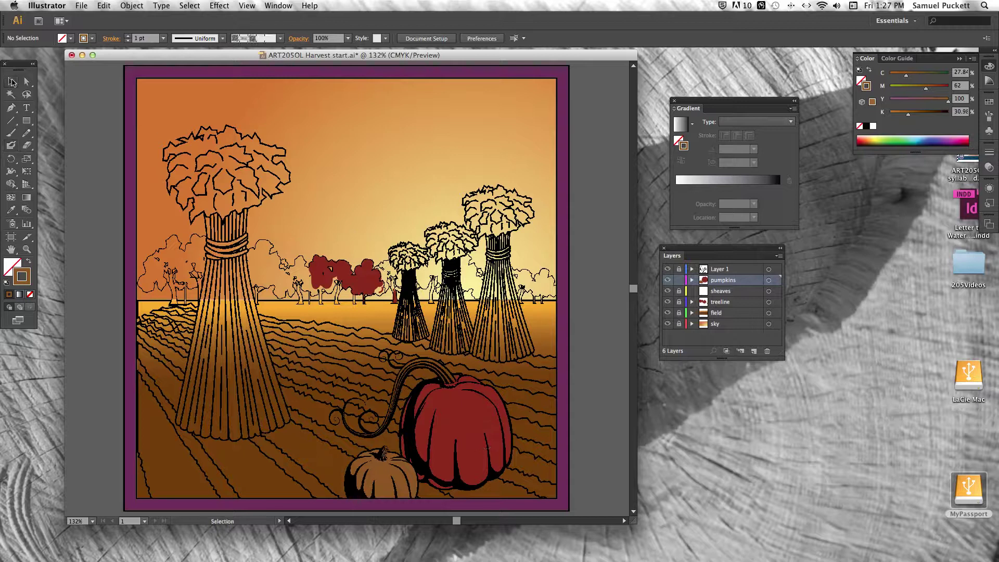
{"action": "left_click", "coordinate": [464, 440]}
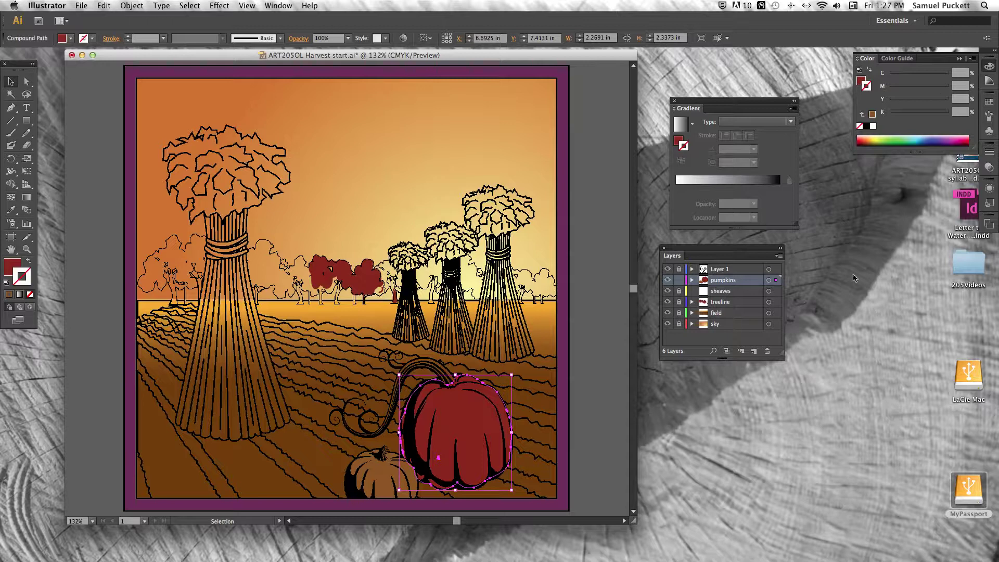
{"action": "left_click", "coordinate": [682, 129]}
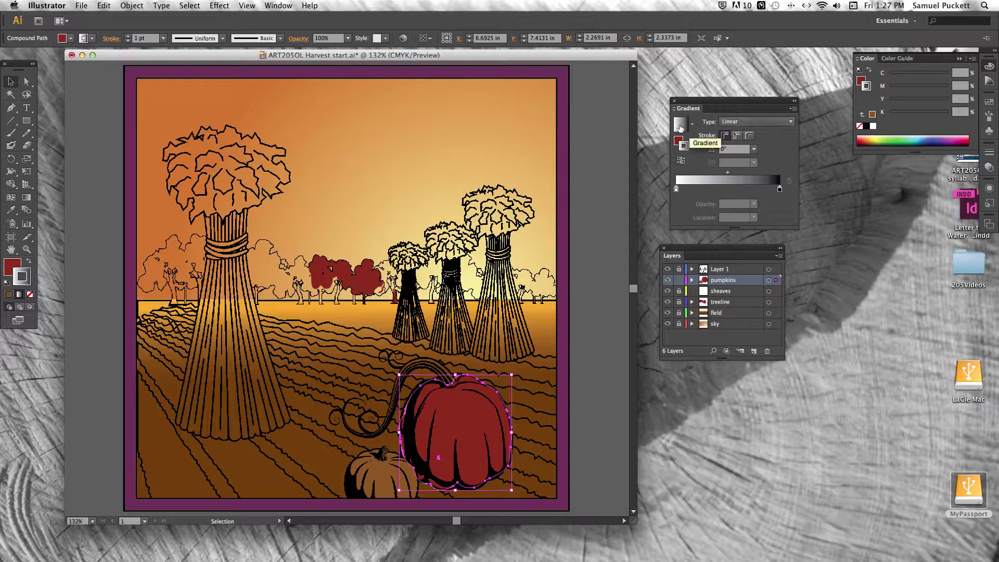
{"action": "left_click", "coordinate": [30, 295]}
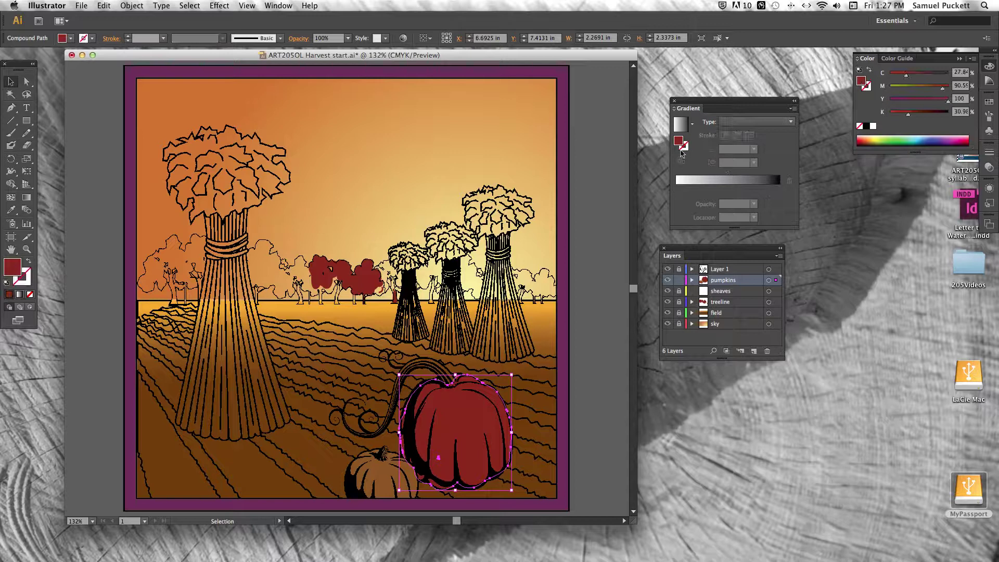
{"action": "left_click", "coordinate": [678, 123]}
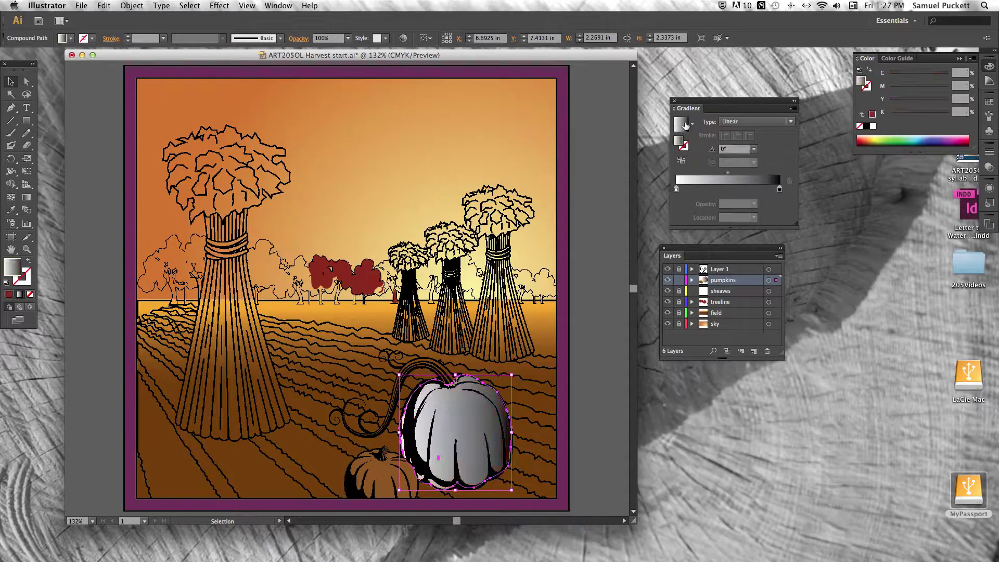
Switch the pumpkin gradient's black end stop to CMYK and recolour it light orange
{"action": "left_click", "coordinate": [780, 189]}
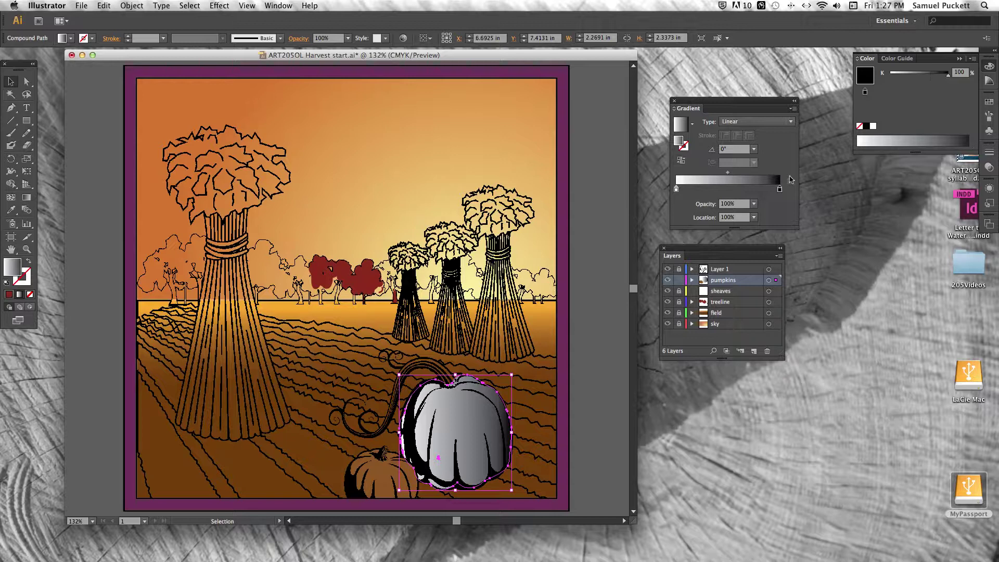
{"action": "left_click", "coordinate": [971, 58]}
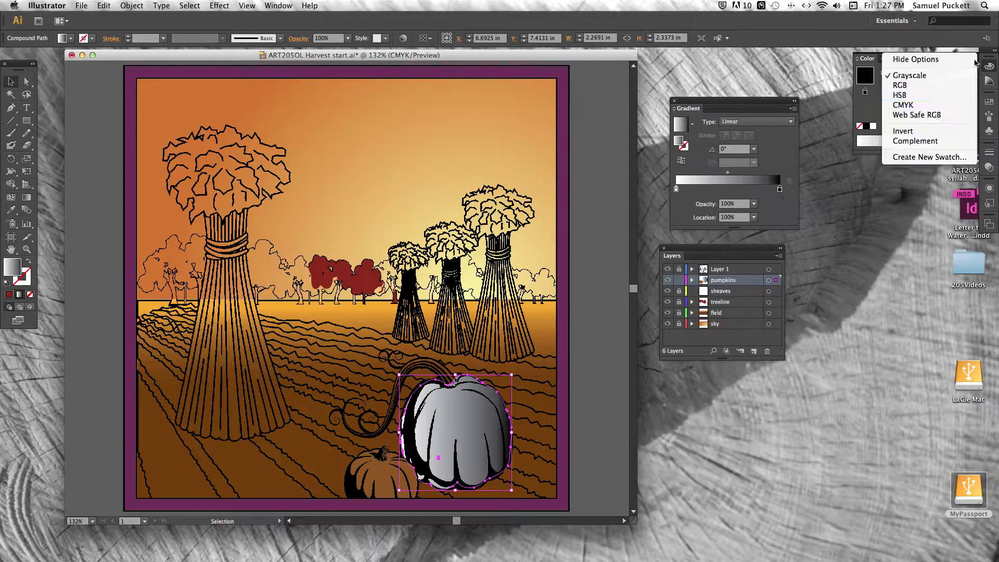
{"action": "left_click", "coordinate": [957, 106]}
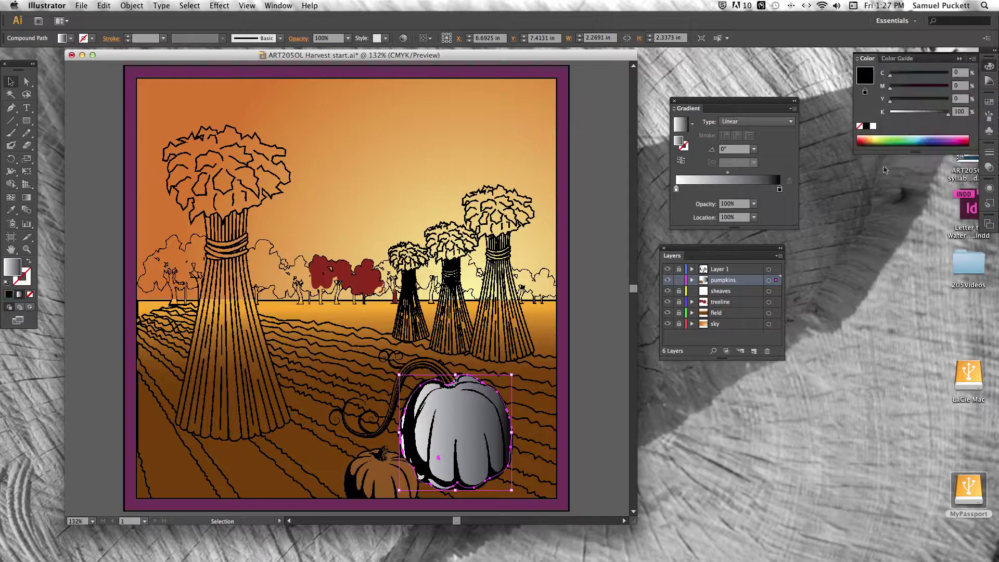
{"action": "left_click_drag", "start_coordinate": [884, 136], "coordinate": [865, 136]}
Recolour the pumpkin gradient's white start stop in CMYK to brown with 59% magenta, 100% yellow and 42% black
{"action": "left_click", "coordinate": [676, 189]}
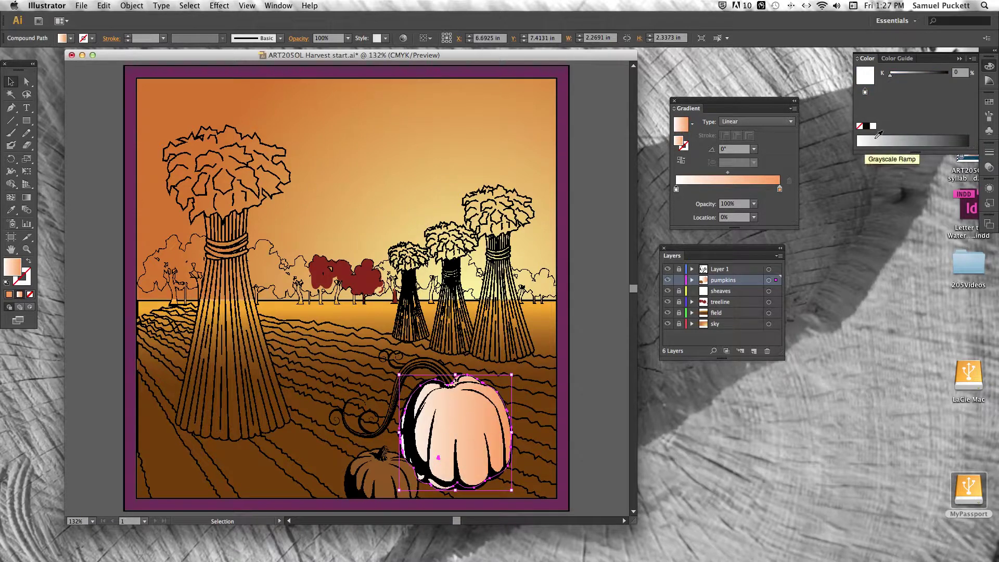
{"action": "left_click", "coordinate": [973, 58]}
{"action": "left_click", "coordinate": [936, 108]}
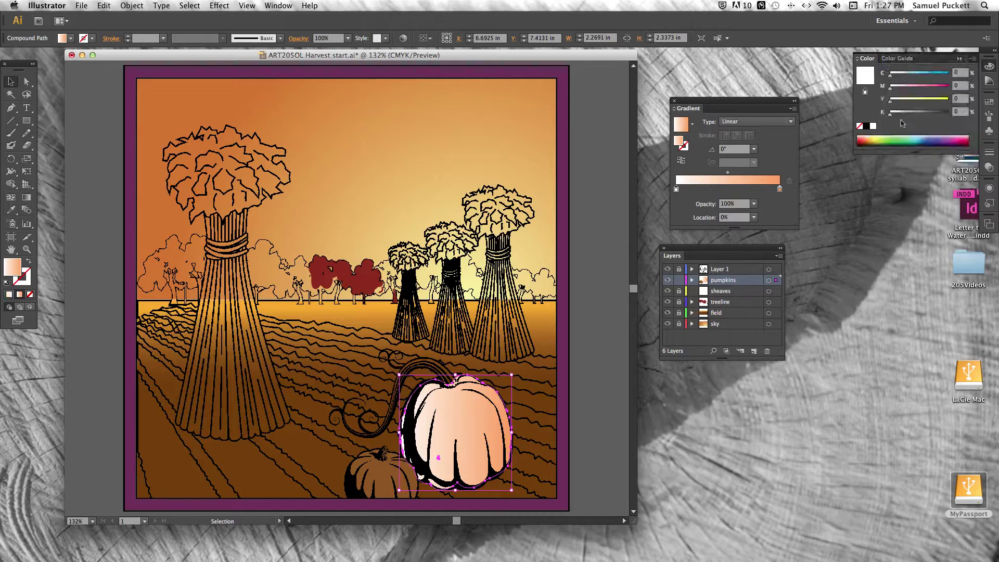
{"action": "left_click", "coordinate": [924, 89]}
{"action": "left_click_drag", "start_coordinate": [928, 102], "coordinate": [948, 101]}
{"action": "left_click_drag", "start_coordinate": [890, 112], "coordinate": [914, 117]}
Make the large pumpkin's gradient radial and reverse it so the light orange sits in the centre
{"action": "left_click", "coordinate": [757, 123]}
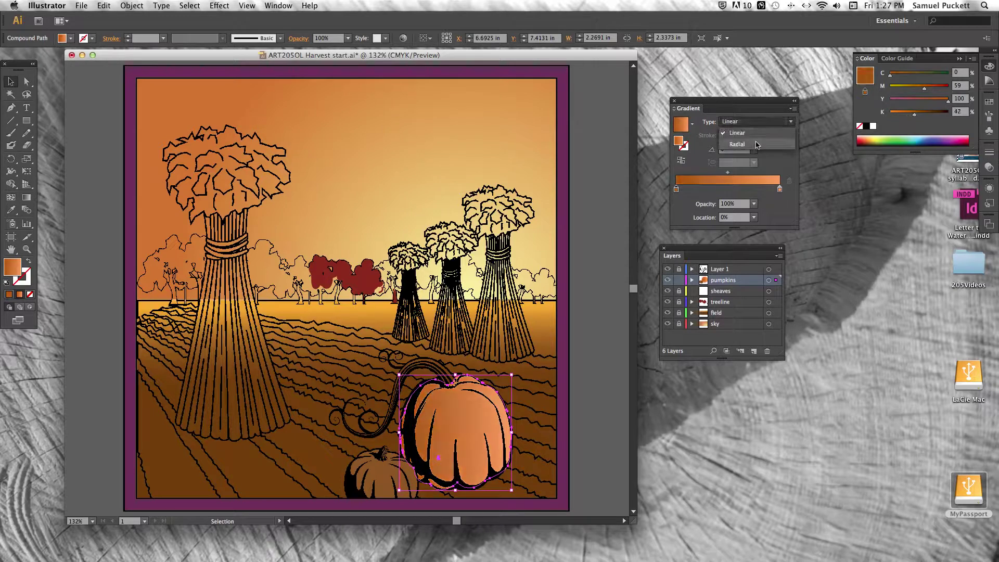
{"action": "left_click", "coordinate": [758, 144]}
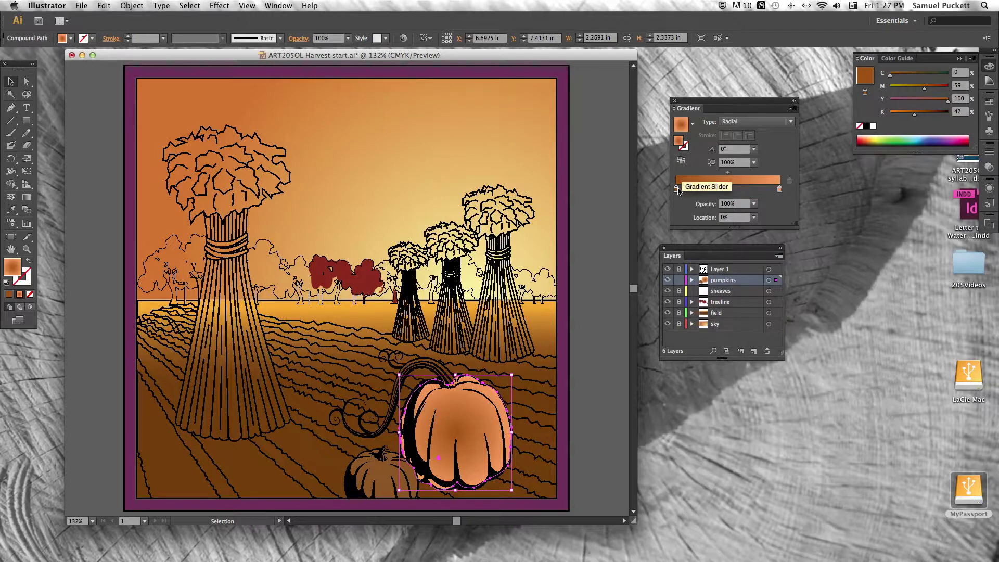
{"action": "left_click", "coordinate": [681, 162]}
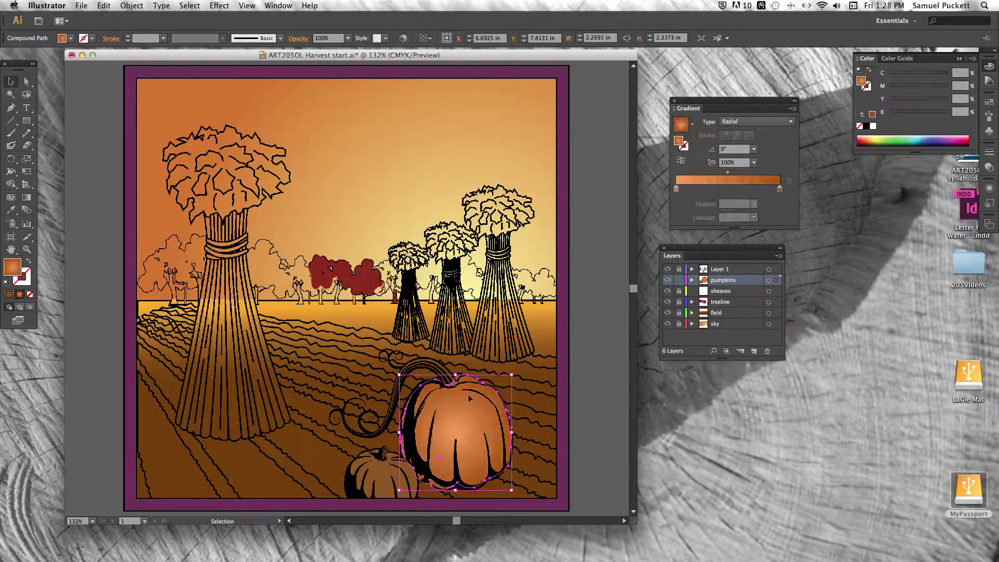
Redirect the large pumpkin's radial gradient so its light centre sits at the top beside the stem and darkens downward to mid-body
{"action": "left_click", "coordinate": [27, 197]}
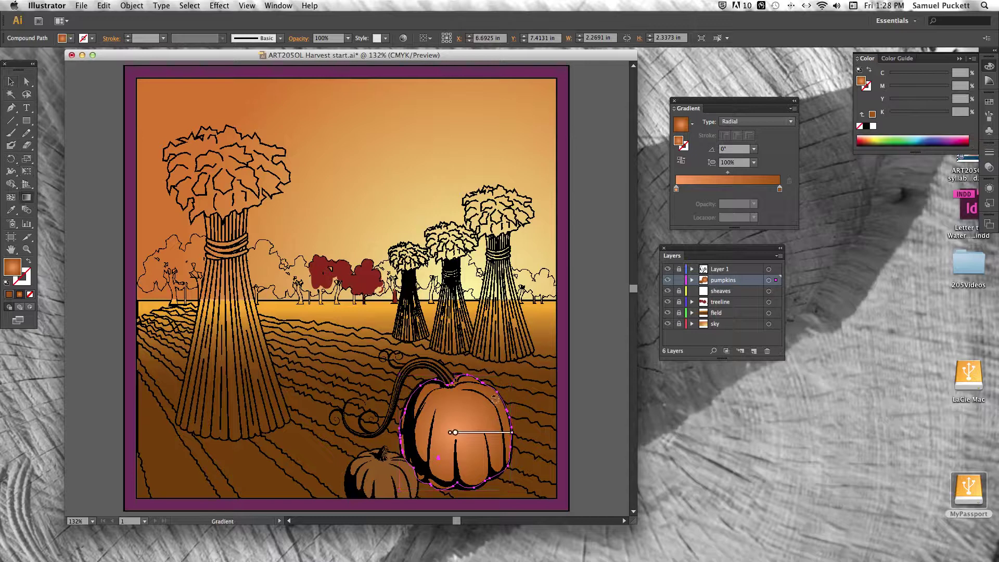
{"action": "left_click_drag", "start_coordinate": [463, 389], "coordinate": [447, 454]}
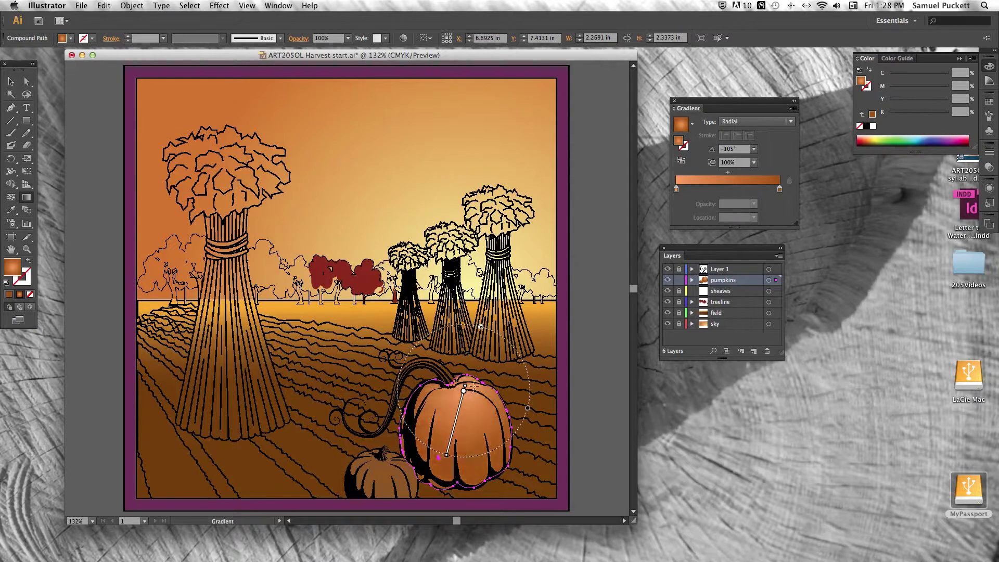
{"action": "left_click_drag", "start_coordinate": [472, 380], "coordinate": [461, 447]}
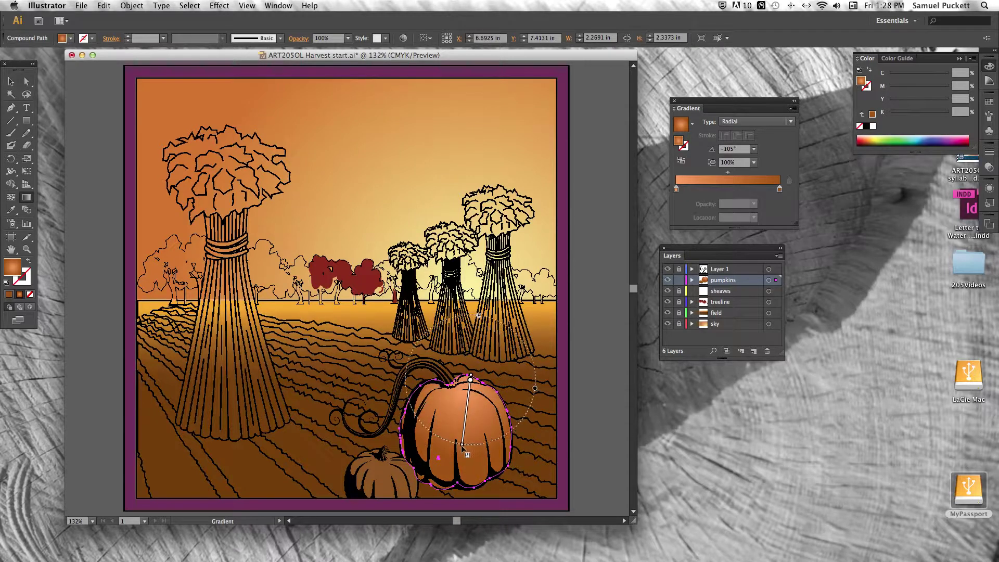
Select the small pumpkin and fill it with the same radial orange gradient as the large one
{"action": "key", "text": "v"}
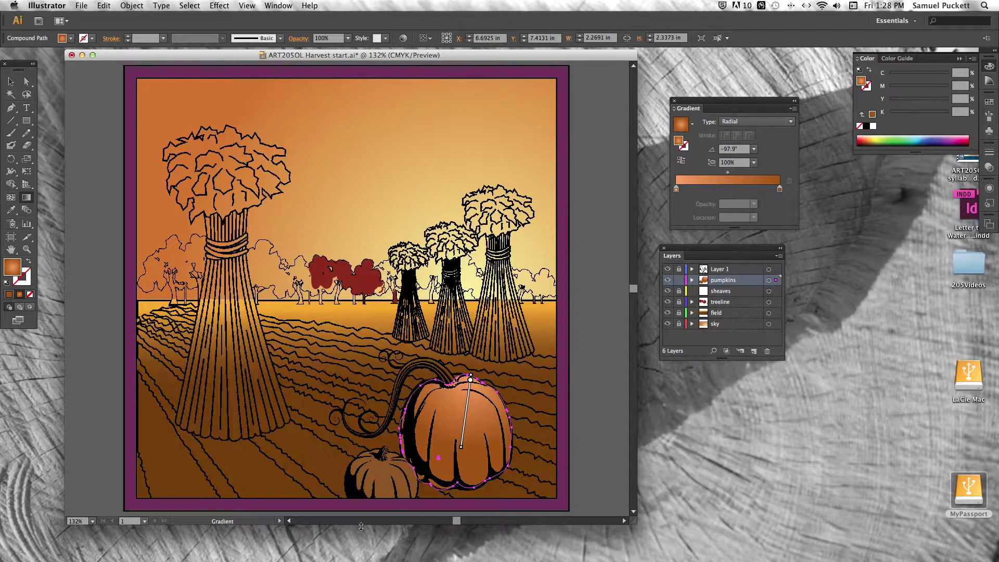
{"action": "left_click", "coordinate": [383, 484]}
{"action": "key", "text": "g"}
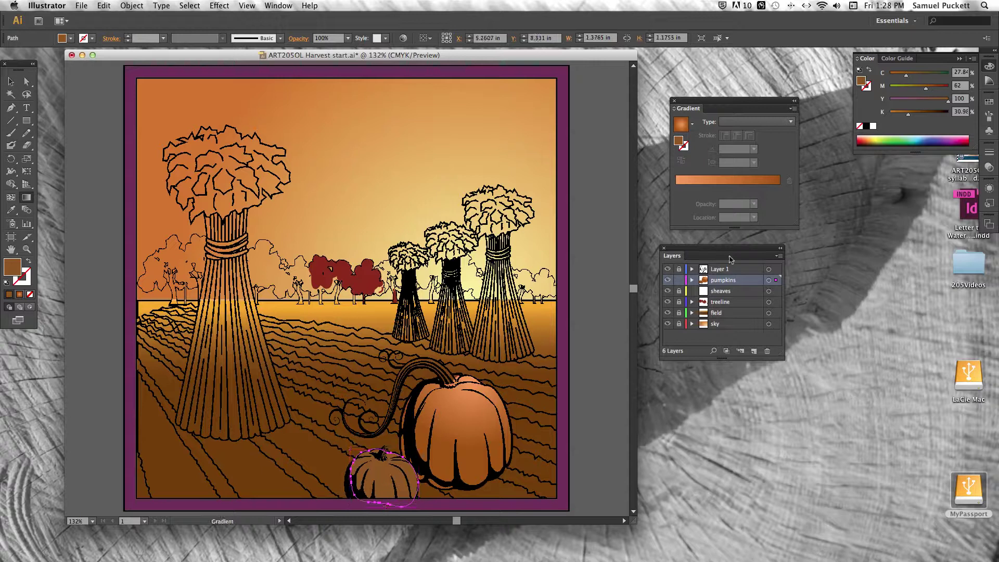
{"action": "left_click", "coordinate": [688, 126]}
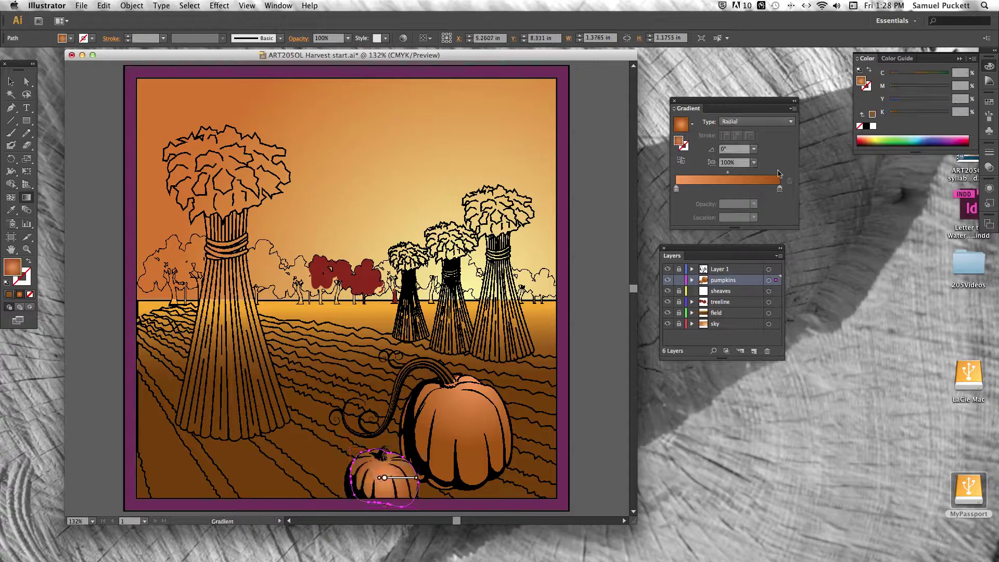
Recolour the small pumpkin's gradient with a dark red end stop and an orange start stop of 63% magenta, 100% yellow and 9% black
{"action": "left_click", "coordinate": [779, 189]}
{"action": "mouse_move", "coordinate": [929, 92]}
{"action": "left_mouse_down"}
{"action": "mouse_move", "coordinate": [944, 92]}
{"action": "mouse_move", "coordinate": [921, 89]}
{"action": "mouse_move", "coordinate": [948, 100]}
{"action": "mouse_move", "coordinate": [926, 88]}
{"action": "mouse_move", "coordinate": [897, 118]}
{"action": "left_mouse_up"}
{"action": "left_click", "coordinate": [676, 189]}
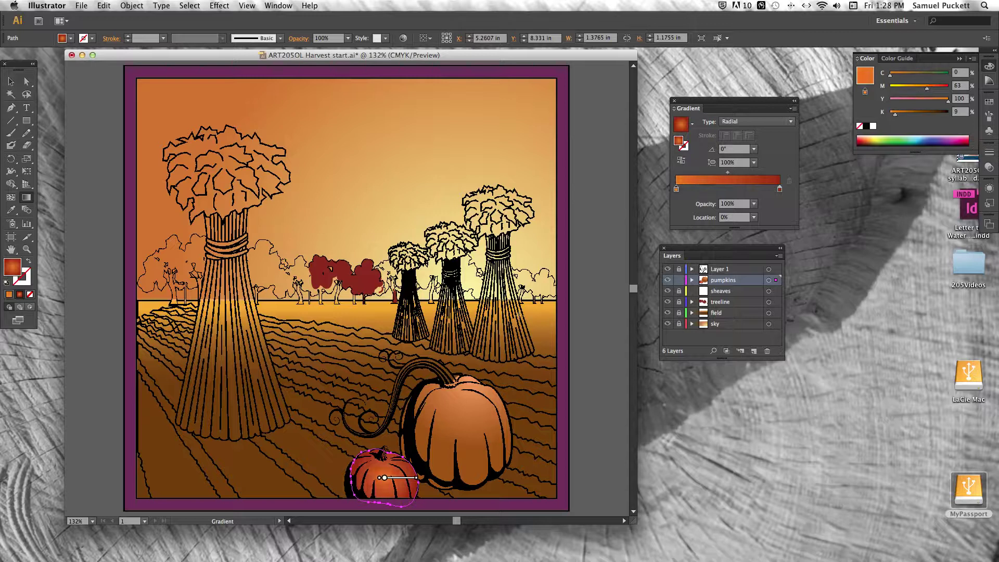
Redirect the small pumpkin's gradient to run from its upper edge down toward its base, and deselect it
{"action": "mouse_move", "coordinate": [389, 462]}
{"action": "left_click_drag", "start_coordinate": [389, 458], "coordinate": [380, 492]}
{"action": "key", "text": "v"}
{"action": "left_click", "coordinate": [585, 443]}
{"action": "key", "text": "g"}
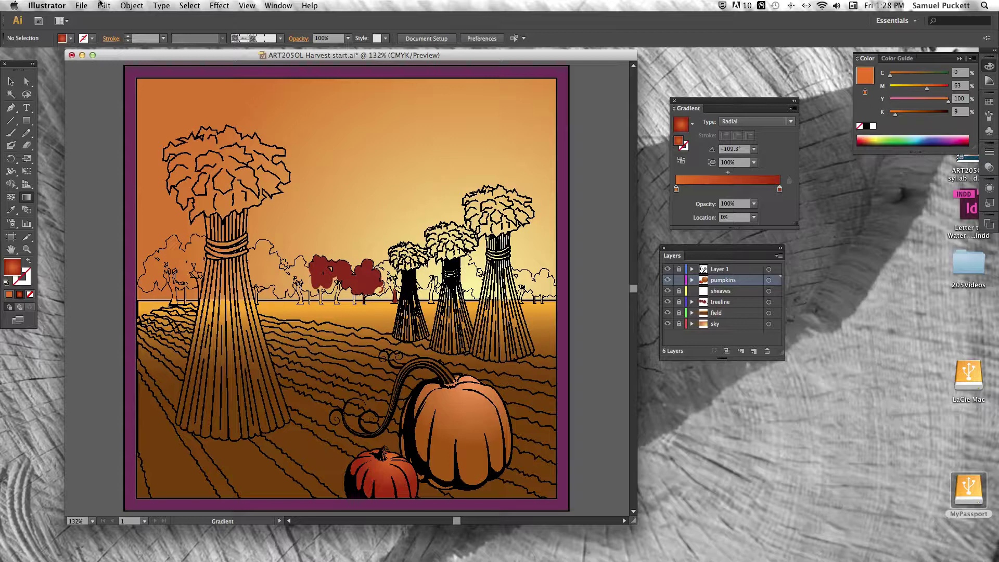
Save the artwork under its existing name in the Illustrator folder in Adobe PDF (pdf) format
{"action": "left_click", "coordinate": [81, 4]}
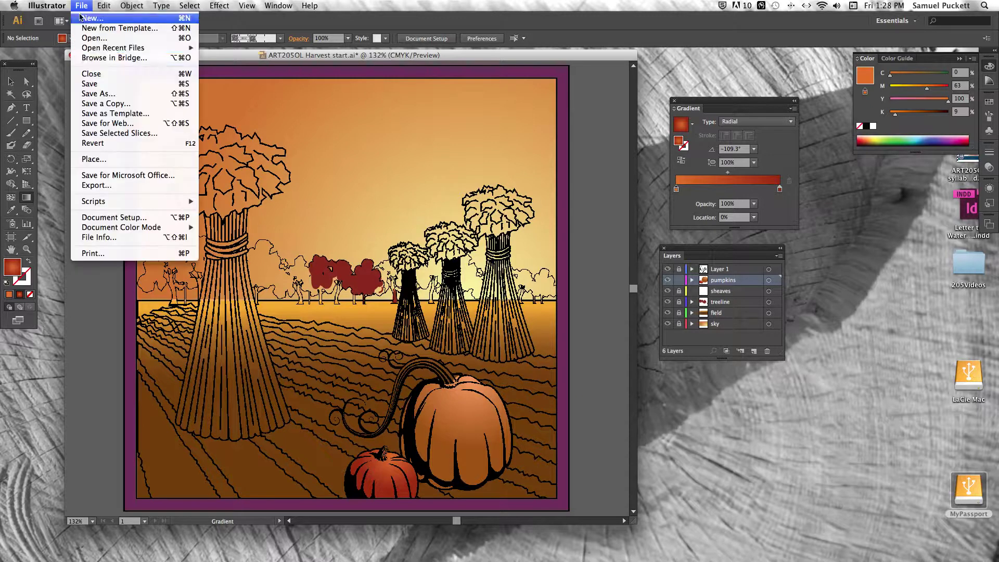
{"action": "left_click", "coordinate": [96, 97]}
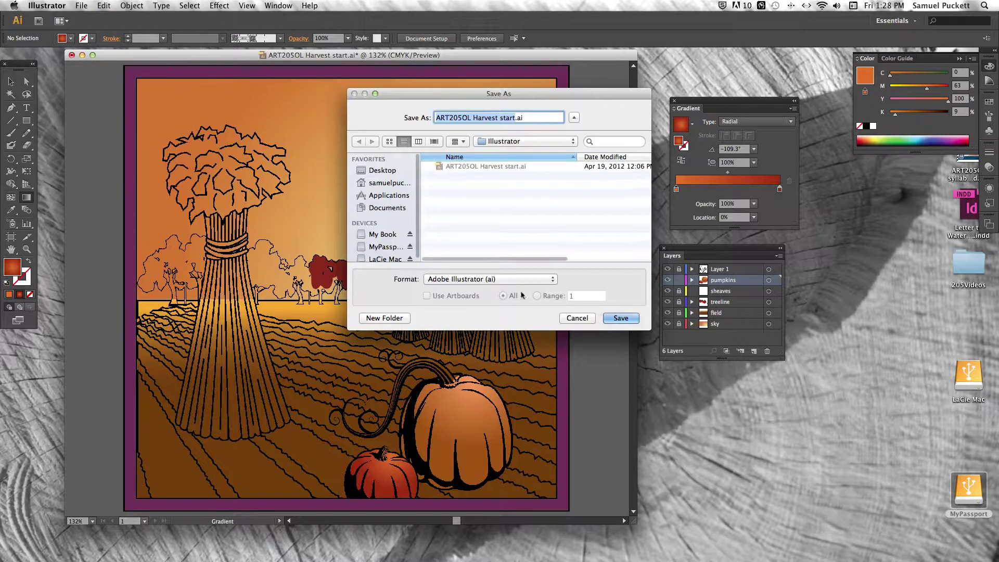
{"action": "left_click", "coordinate": [514, 282]}
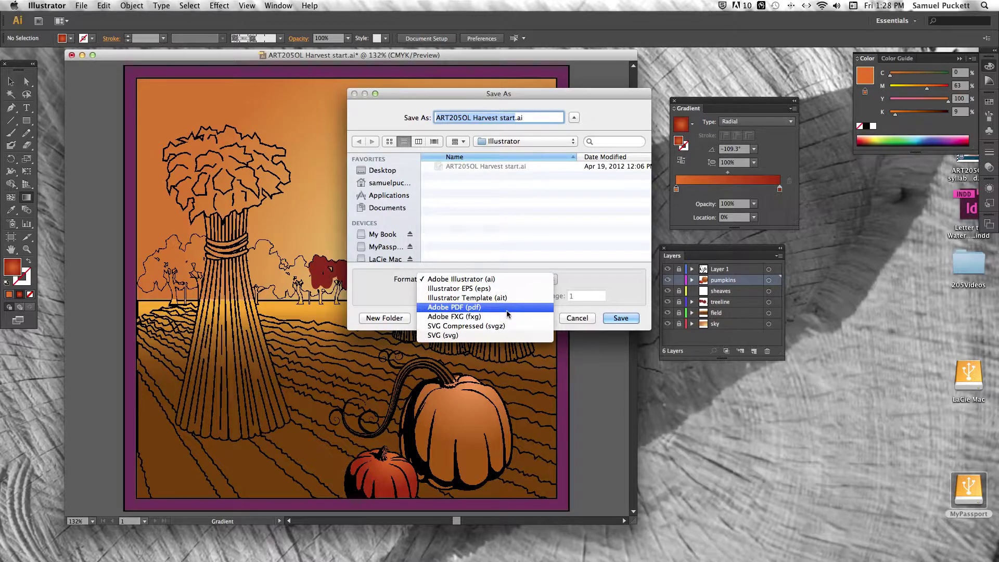
{"action": "left_click", "coordinate": [507, 312]}
{"action": "left_click", "coordinate": [621, 318]}
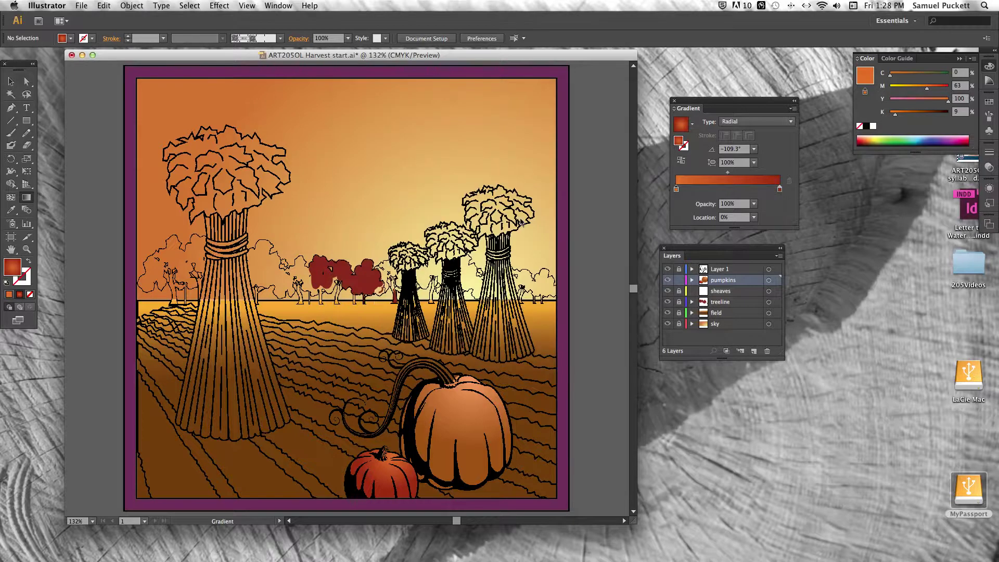
Include all printer's marks, review the compression and general PDF options, and save the PDF
{"action": "left_click", "coordinate": [321, 159]}
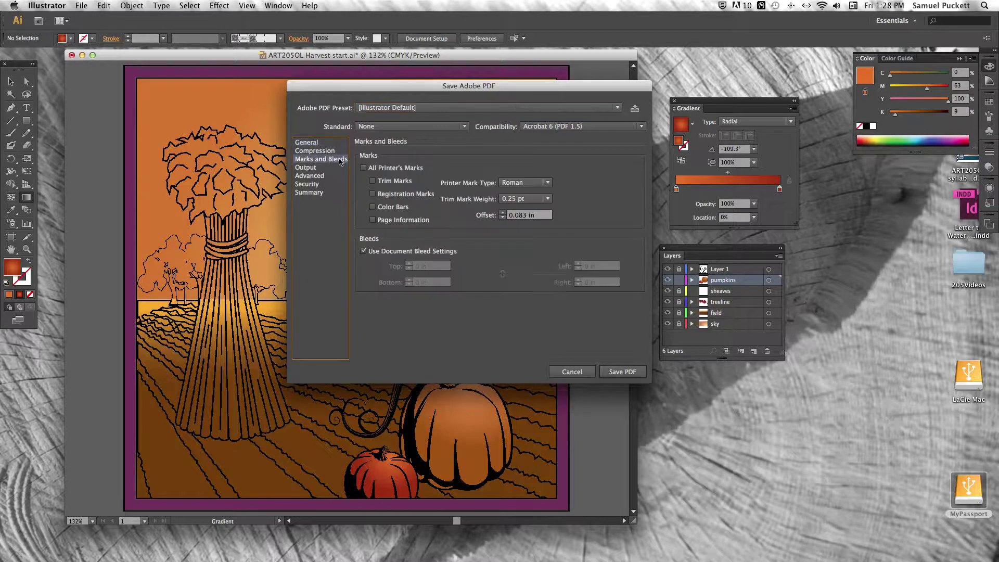
{"action": "left_click", "coordinate": [391, 168]}
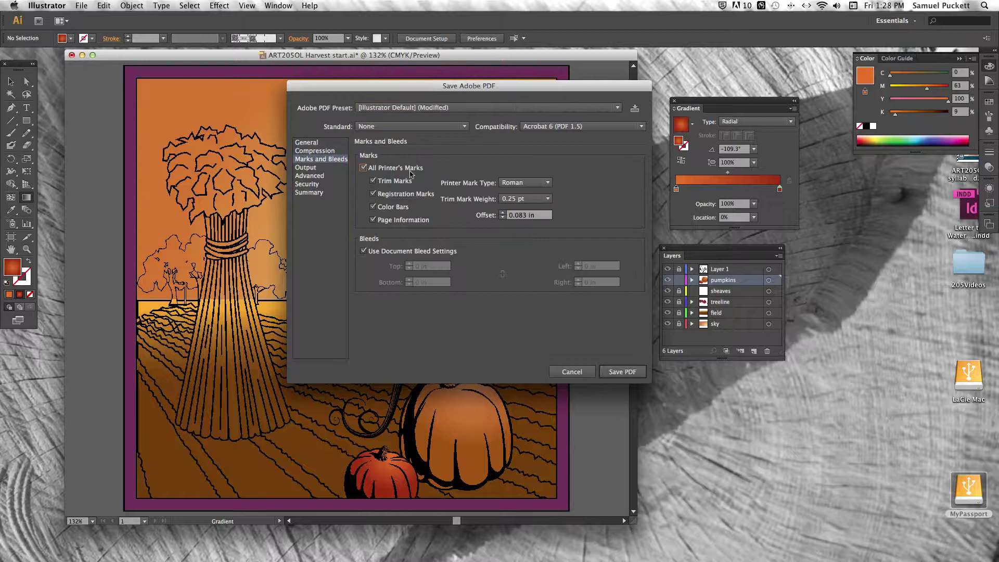
{"action": "left_click", "coordinate": [314, 151]}
{"action": "left_click", "coordinate": [315, 143]}
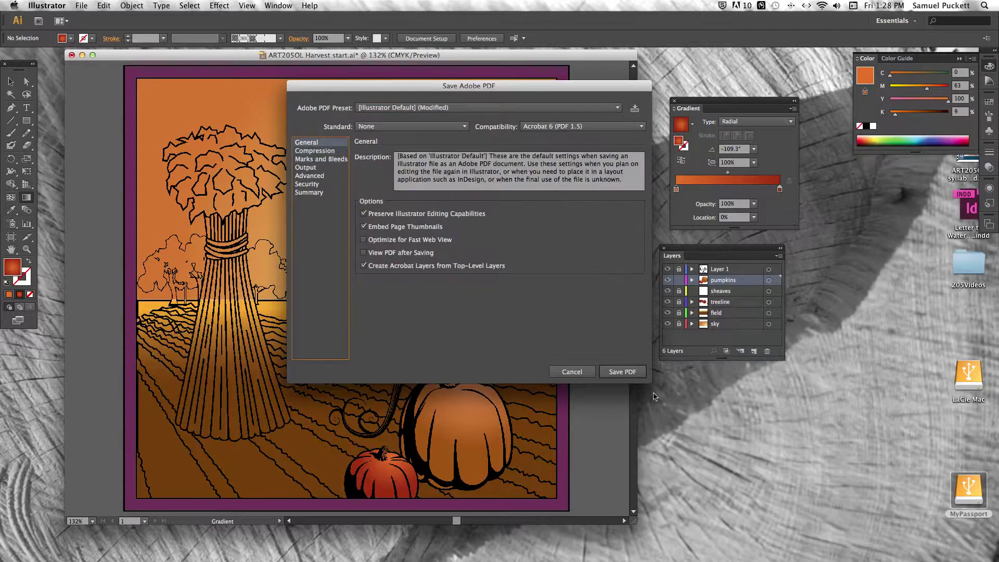
{"action": "left_click", "coordinate": [622, 371]}
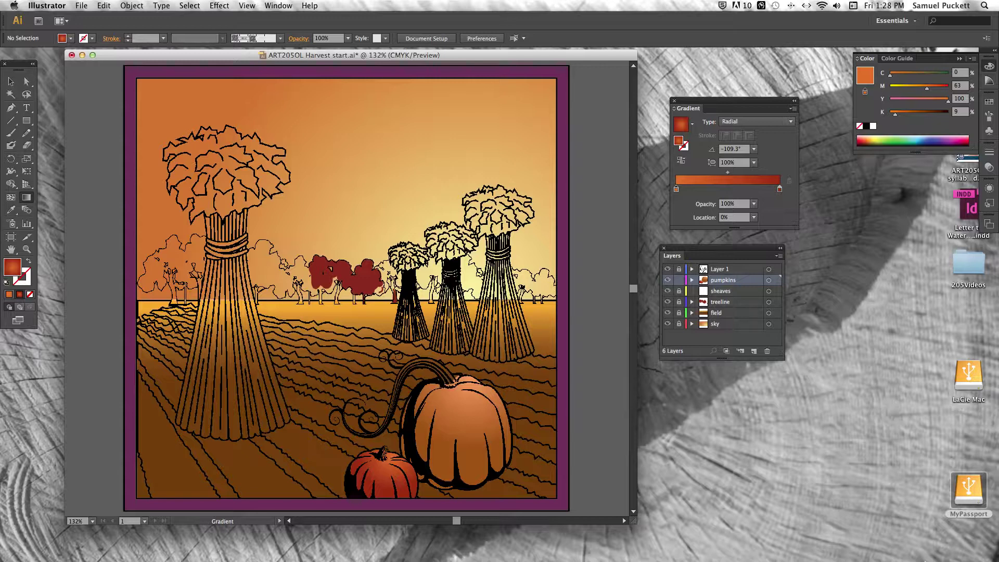
{"action": "mouse_move", "coordinate": [868, 556]}
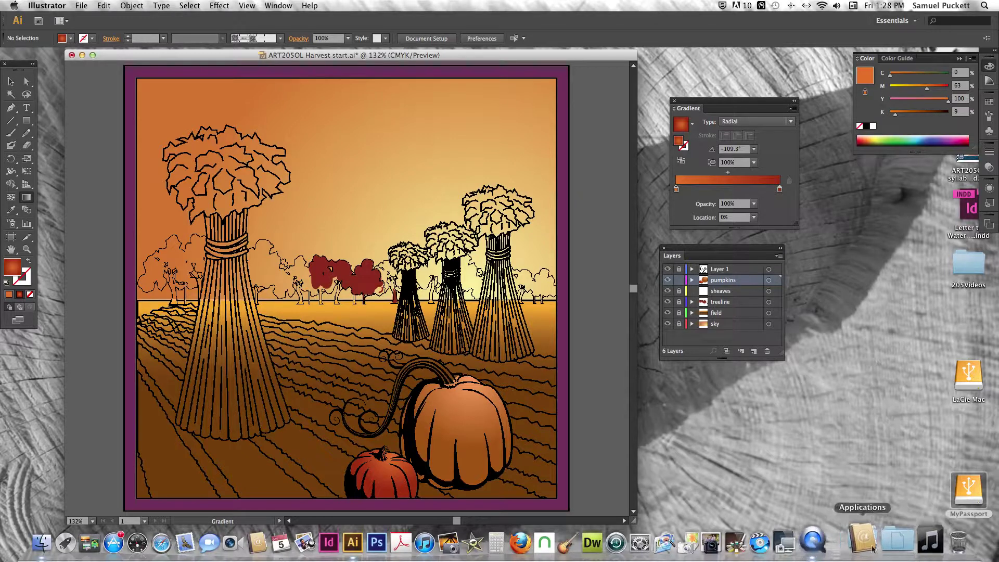